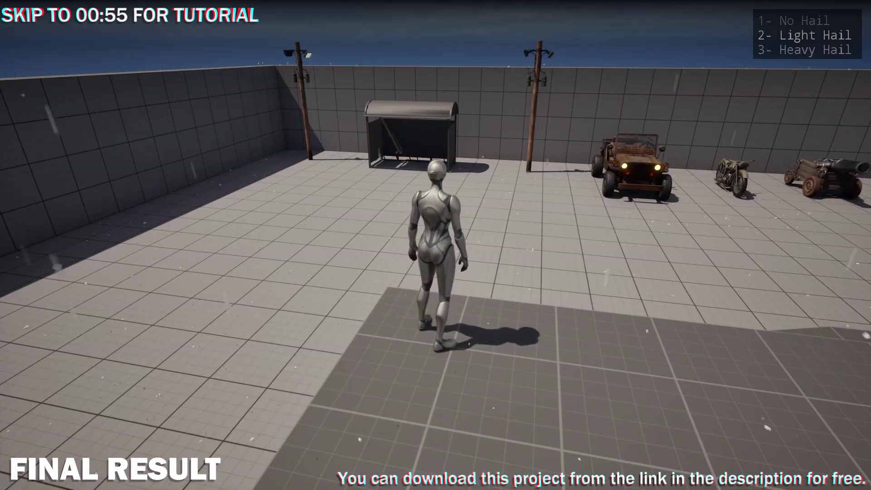
{"action": "left_click_drag", "start_coordinate": [11, 450], "coordinate": [194, 452]}
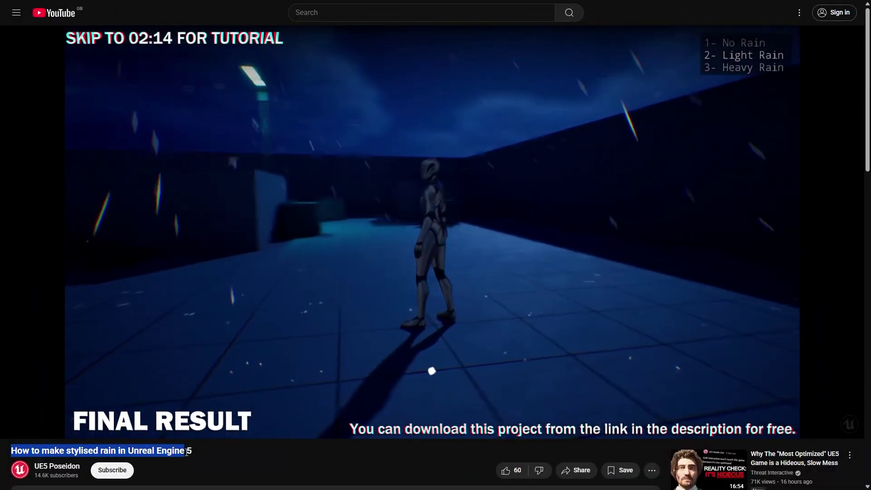
{"action": "left_click", "coordinate": [193, 449]}
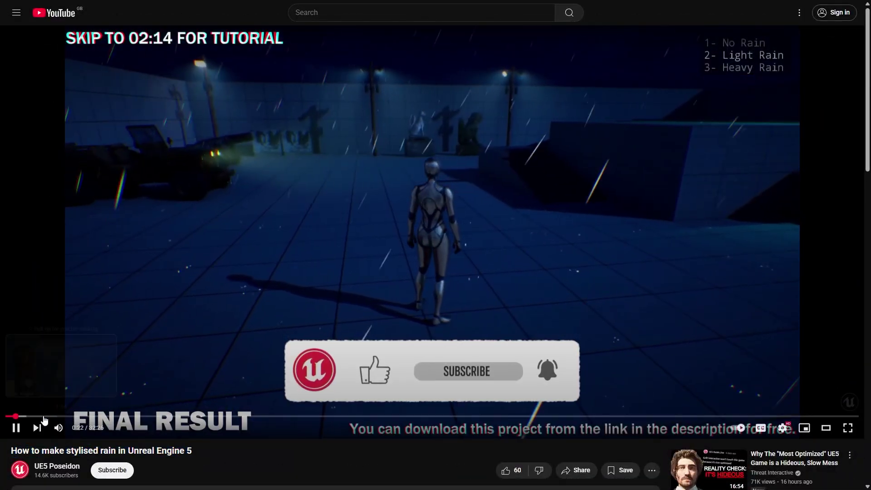
{"action": "left_click", "coordinate": [33, 416]}
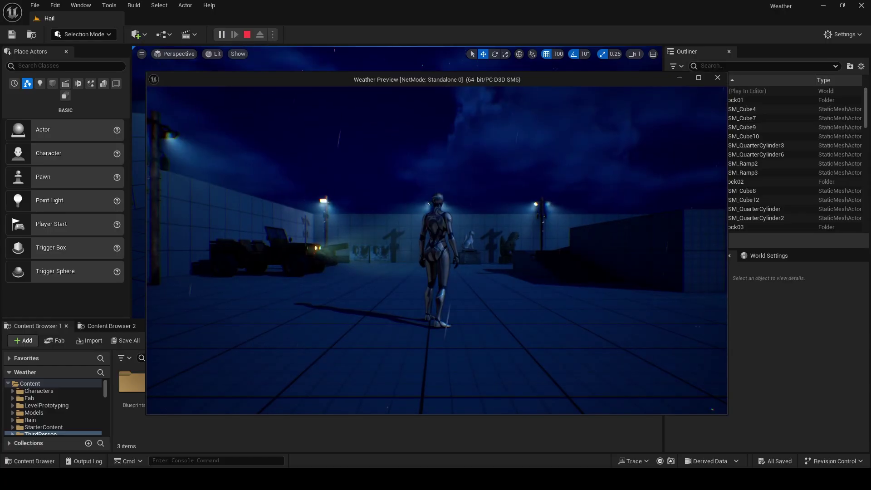
Run the character around the night level in the preview to view the existing rain setup.
{"action": "key", "text": "d"}
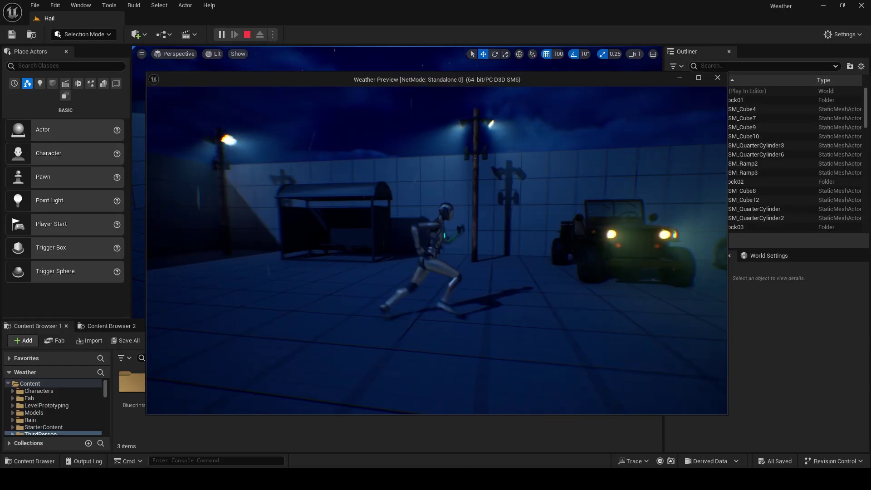
{"action": "key", "text": "w"}
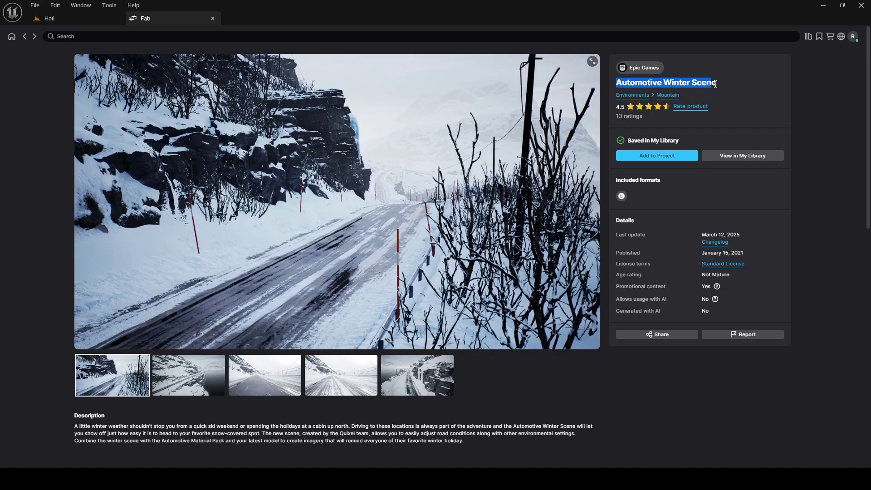
Add the Automotive Winter Scene asset from Fab to the project using version 5.3.
{"action": "left_click", "coordinate": [684, 66]}
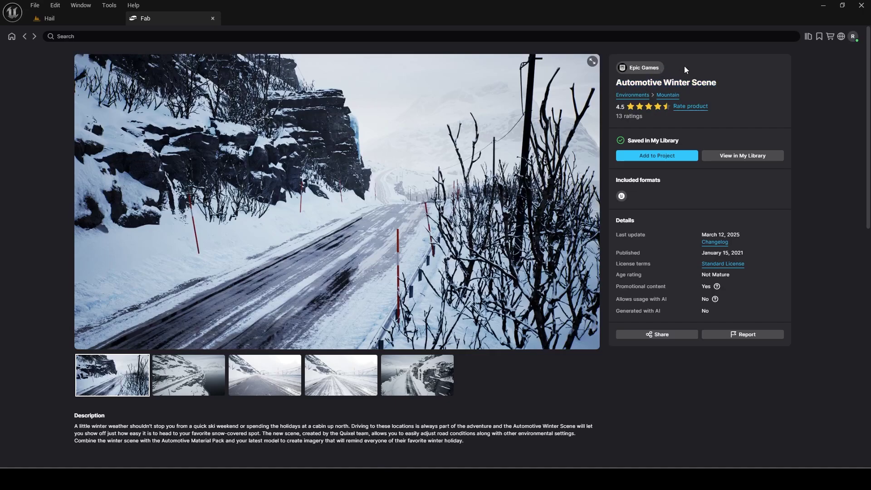
{"action": "left_click", "coordinate": [649, 156]}
{"action": "left_click", "coordinate": [409, 258]}
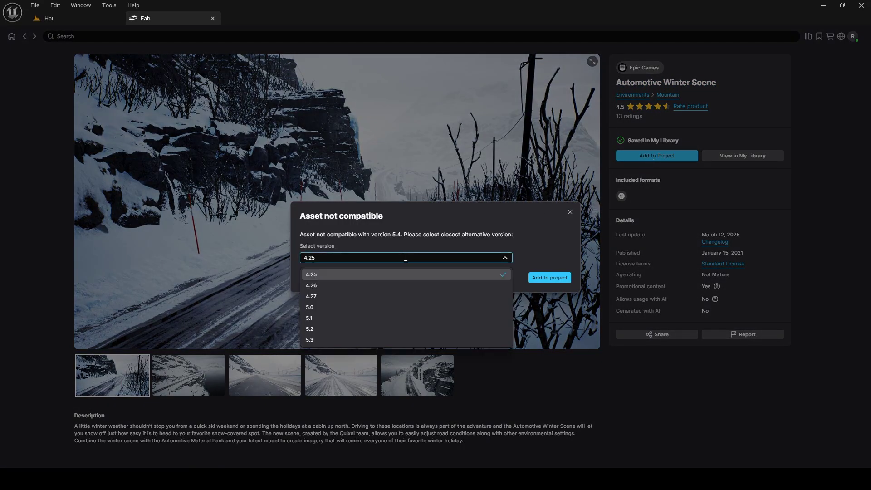
{"action": "left_click", "coordinate": [327, 343]}
{"action": "left_click", "coordinate": [531, 278]}
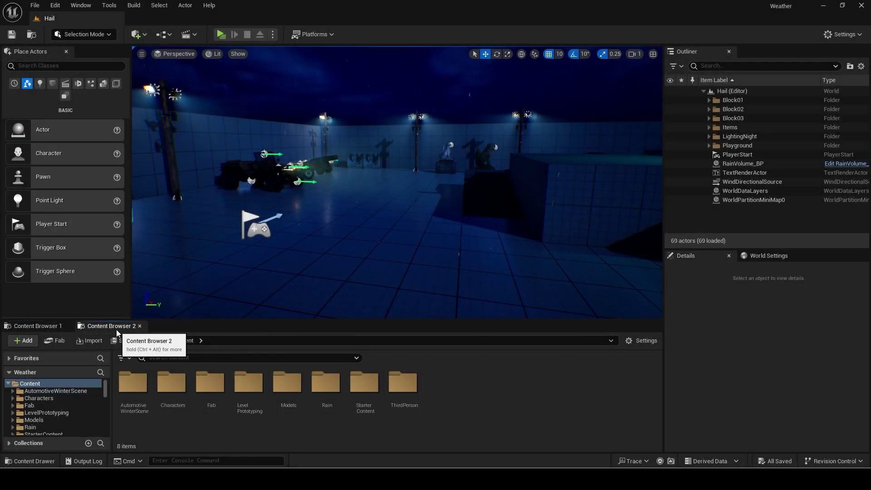
Create a folder called Hail in the project's Content folder.
{"action": "right_click", "coordinate": [461, 410]}
{"action": "left_click", "coordinate": [499, 109]}
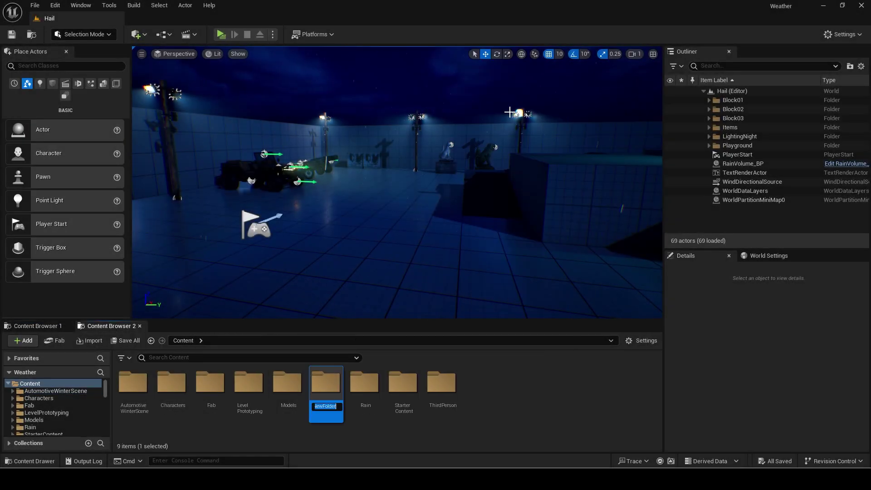
{"action": "type", "text": "Hail"}
{"action": "key", "text": "Return"}
Create a Models folder inside the Hail folder.
{"action": "double_click", "coordinate": [248, 383]}
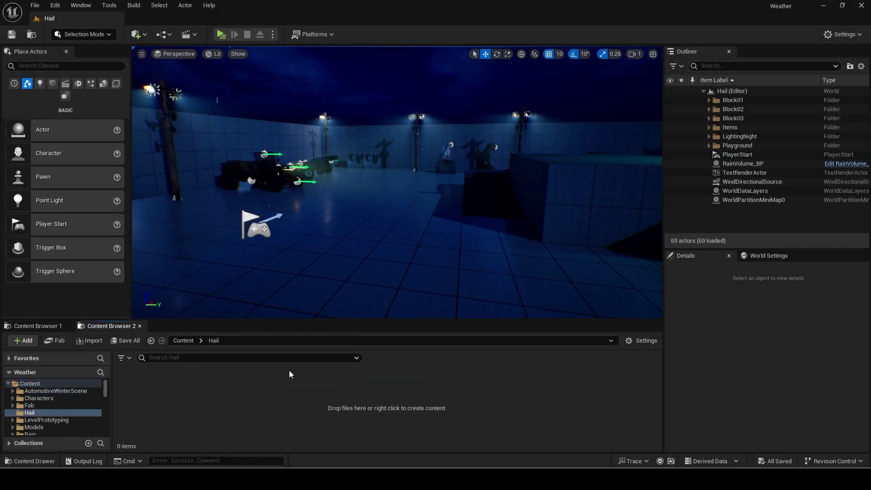
{"action": "right_click", "coordinate": [268, 378]}
{"action": "left_click", "coordinate": [325, 102]}
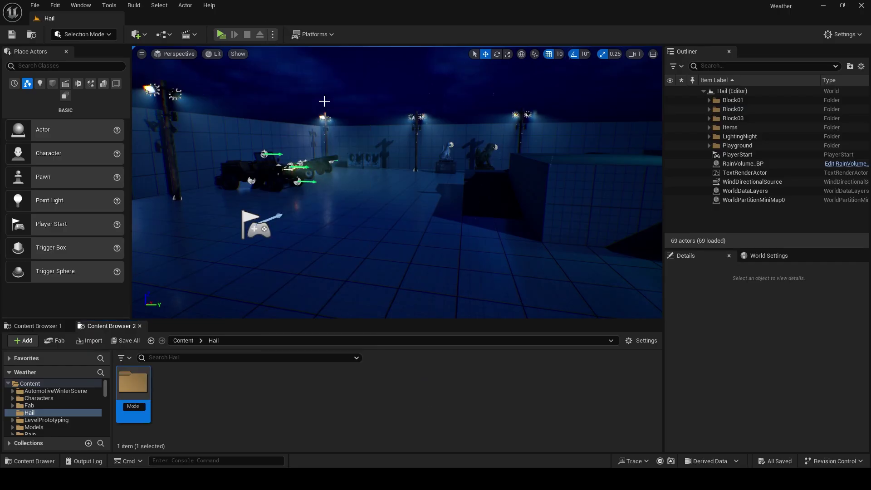
{"action": "key", "text": "Return"}
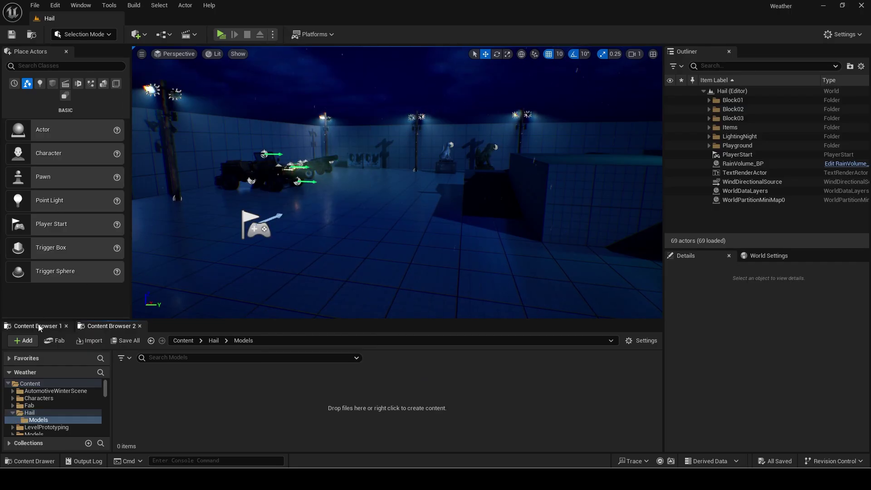
Copy the meshes SM_Snow_Chunk_01 to SM_Snow_Chunk_07 from AutomotiveWinterScene/CustomAssets/Snow_Chunks into Hail/Models.
{"action": "left_click", "coordinate": [39, 327]}
{"action": "double_click", "coordinate": [171, 384]}
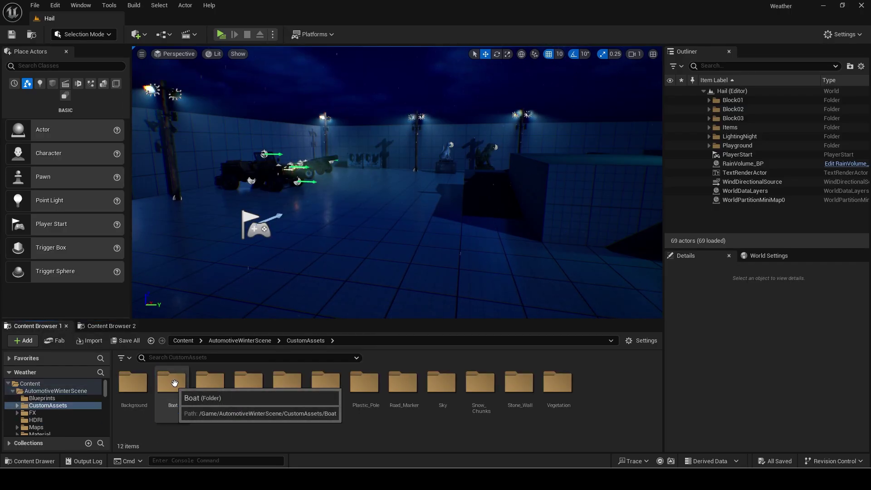
{"action": "double_click", "coordinate": [481, 393]}
{"action": "left_click", "coordinate": [182, 387]}
{"action": "left_click", "coordinate": [430, 388], "text": "shift"}
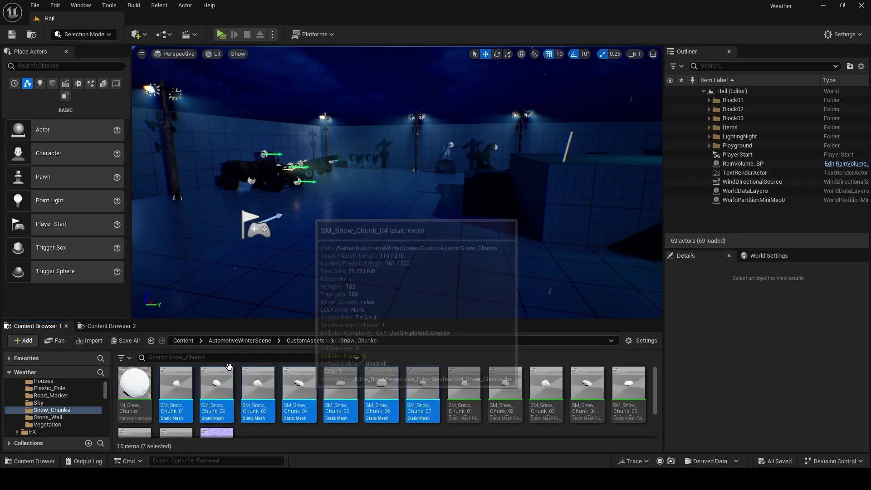
{"action": "left_click_drag", "start_coordinate": [229, 367], "coordinate": [182, 403]}
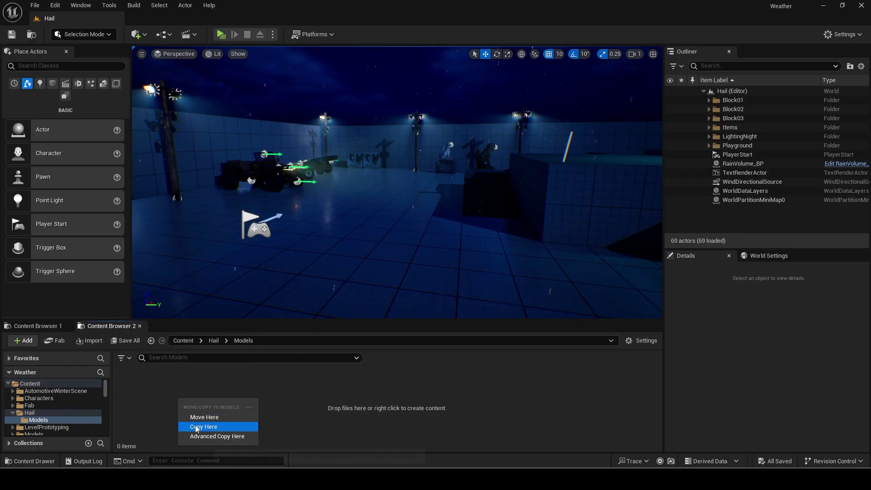
{"action": "left_click", "coordinate": [196, 427]}
Create a Materials folder inside Hail/Models.
{"action": "right_click", "coordinate": [412, 394]}
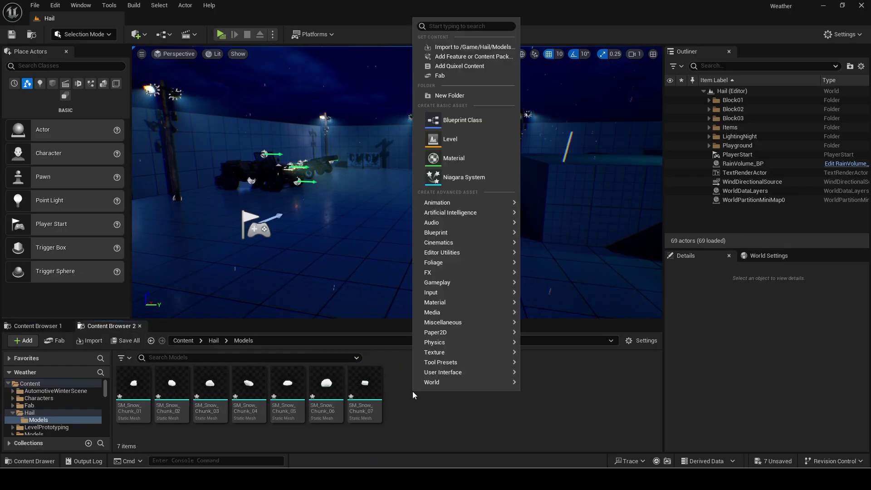
{"action": "left_click", "coordinate": [458, 96]}
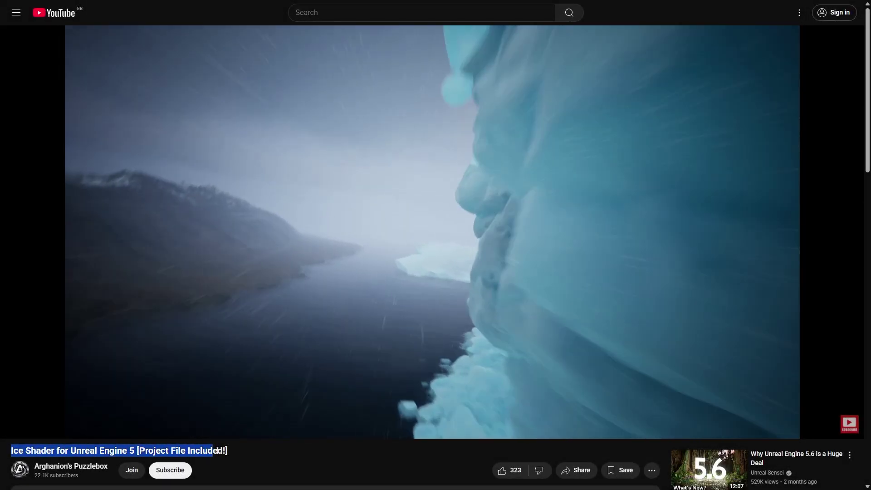
{"action": "left_click_drag", "start_coordinate": [217, 451], "coordinate": [268, 448]}
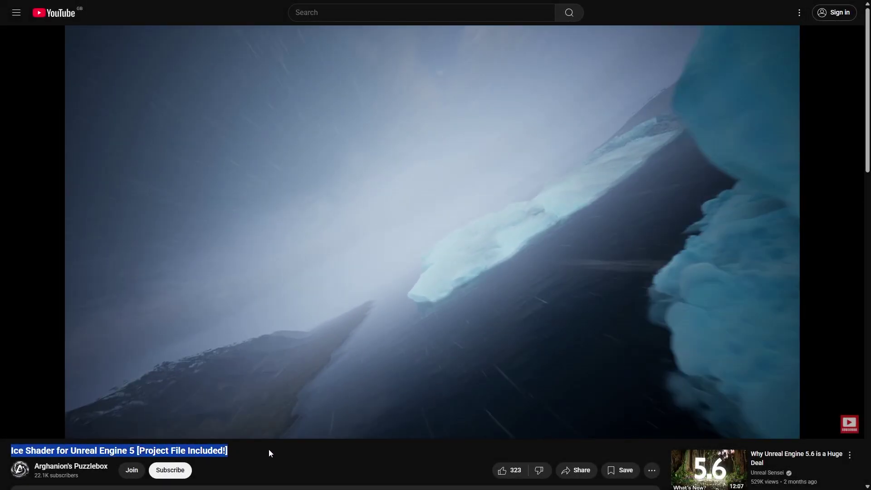
{"action": "left_click", "coordinate": [269, 449]}
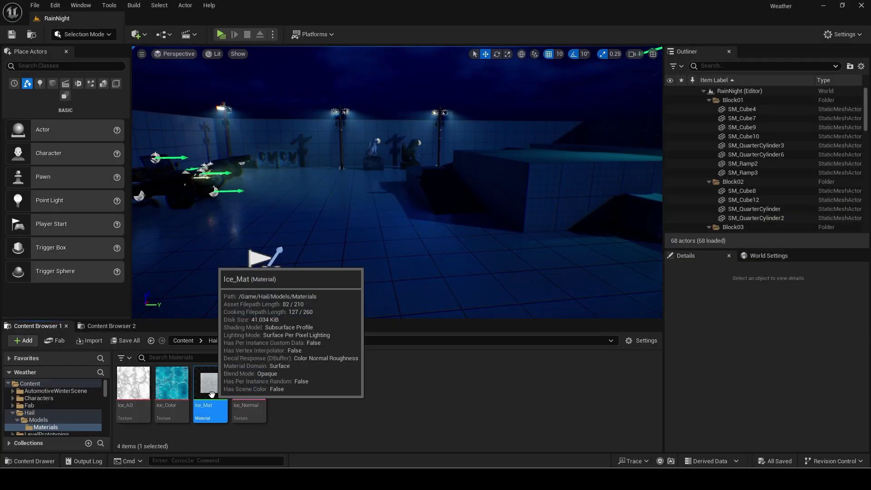
Examine the node graph of the Ice_Mat material and close it again.
{"action": "double_click", "coordinate": [247, 386]}
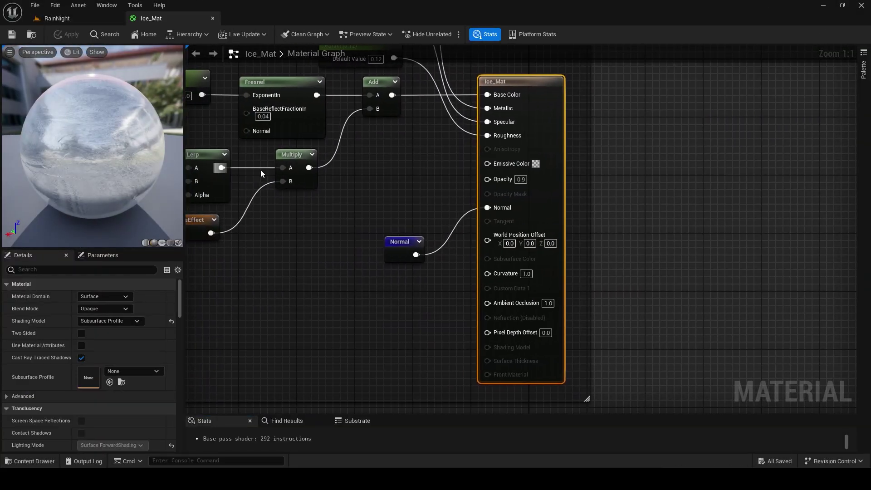
{"action": "scroll", "coordinate": [495, 168], "scroll_direction": "down", "scroll_amount": 2}
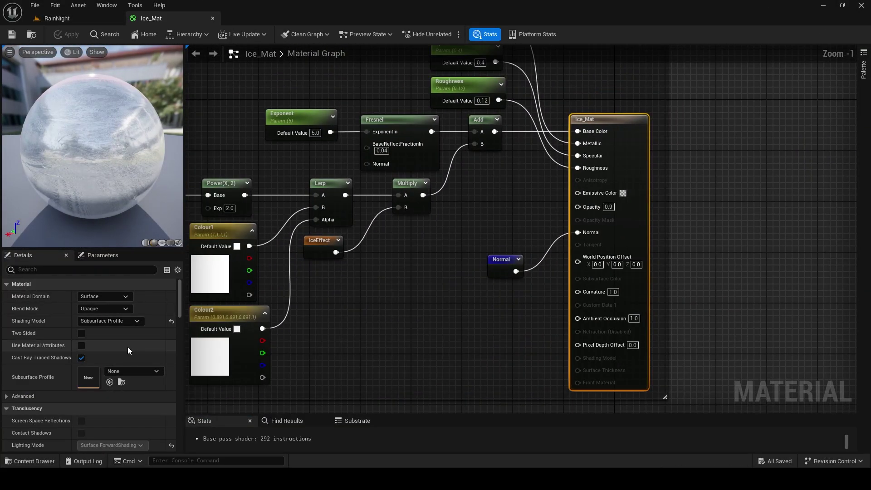
{"action": "left_click", "coordinate": [212, 18]}
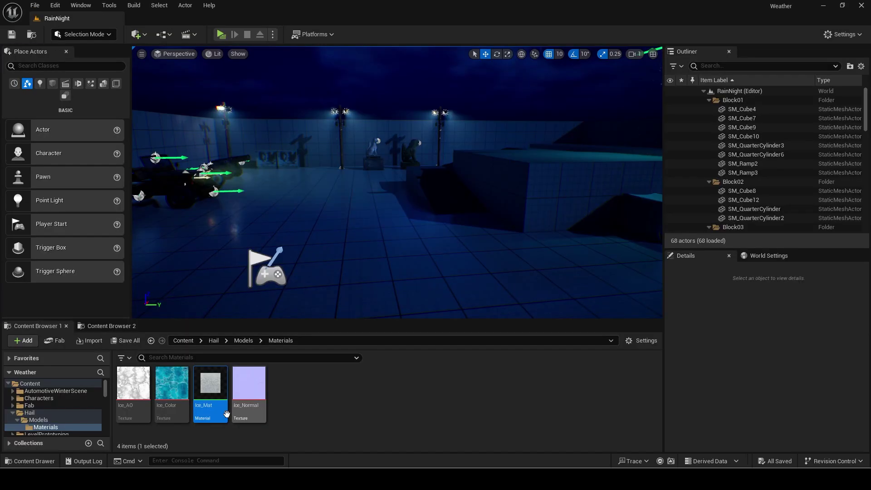
Duplicate the Ice_Mat material and name the copy Ice_Mat_Sphere.
{"action": "key", "text": "ctrl+d"}
{"action": "key", "text": "Right"}
{"action": "key", "text": "BackSpace"}
{"action": "type", "text": "_Sphere"}
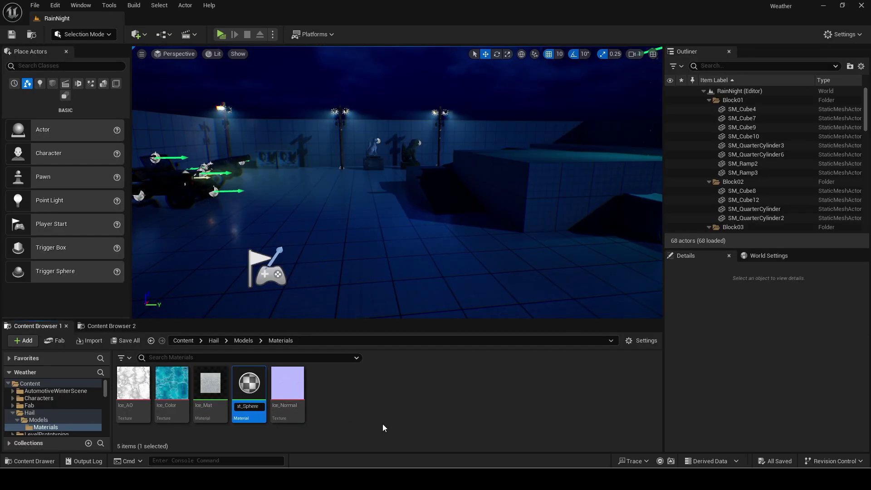
{"action": "key", "text": "Return"}
{"action": "key", "text": "Return"}
Open Ice_Mat_Sphere and add a Particle Color node in the free space below the existing Multiply node.
{"action": "right_click_drag", "start_coordinate": [225, 168], "coordinate": [498, 153]}
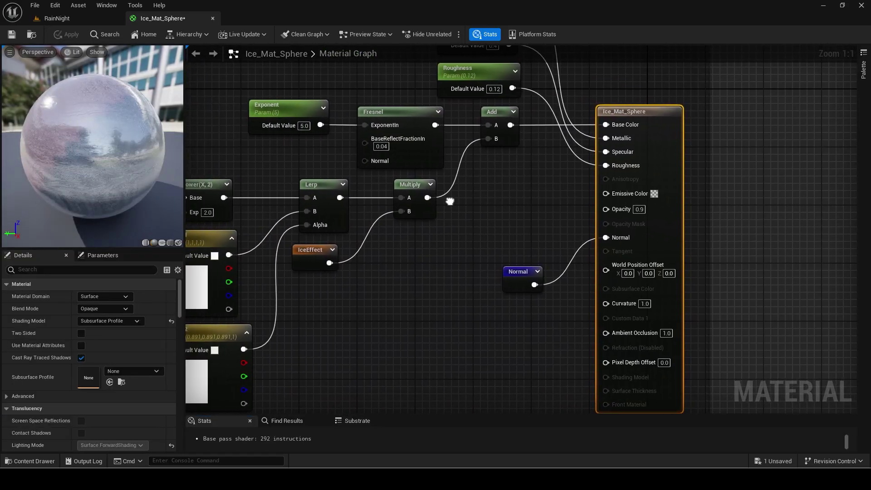
{"action": "right_click", "coordinate": [414, 260]}
{"action": "type", "text": "partic"}
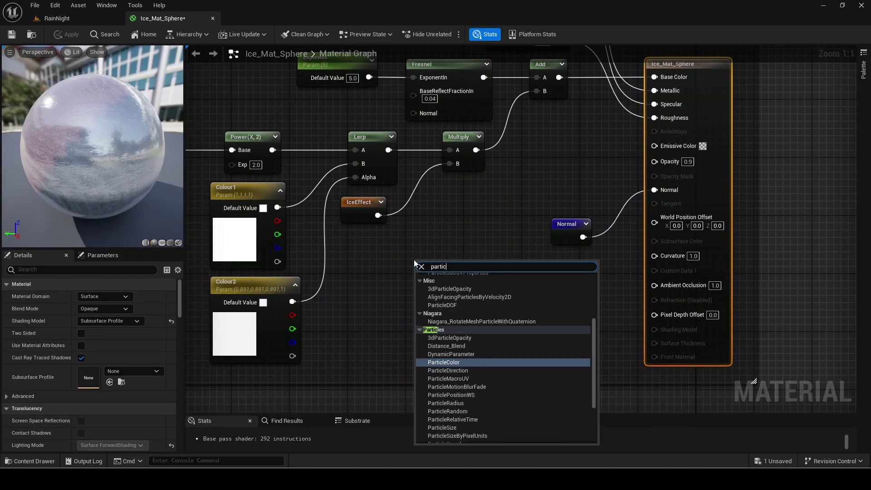
{"action": "type", "text": "le col"}
{"action": "key", "text": "Return"}
{"action": "right_click_drag", "start_coordinate": [421, 285], "coordinate": [371, 233]}
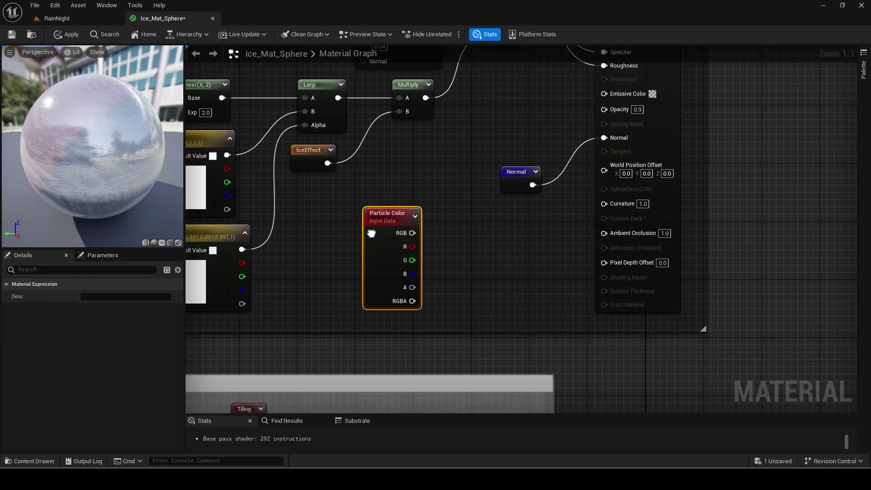
Feed the Particle Color alpha output into input A of a new Multiply node and reposition both nodes.
{"action": "left_click_drag", "start_coordinate": [475, 282], "coordinate": [474, 277]}
{"action": "type", "text": "*"}
{"action": "key", "text": "Return"}
{"action": "left_click_drag", "start_coordinate": [418, 320], "coordinate": [529, 230]}
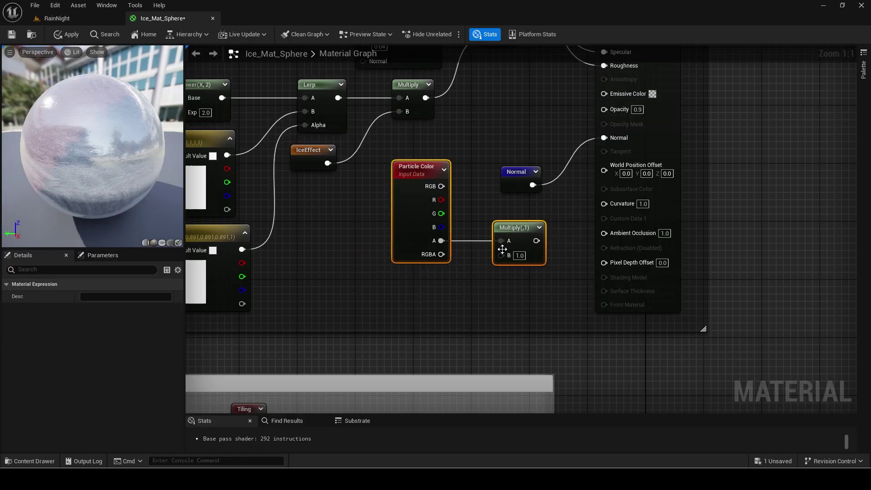
Connect a new SphereMask node to the Multiply node's B input and a TexCoord node to the mask's A input.
{"action": "left_click_drag", "start_coordinate": [501, 259], "coordinate": [289, 274]}
{"action": "type", "text": "sphere mask"}
{"action": "key", "text": "Return"}
{"action": "type", "text": "texc"}
{"action": "key", "text": "Return"}
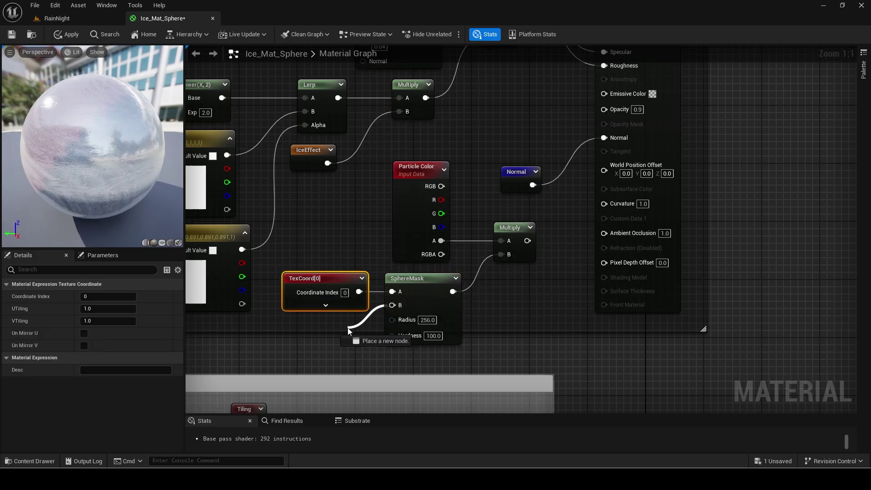
Connect a new Constant node with the value 0.5 to the SphereMask's B input.
{"action": "left_click_drag", "start_coordinate": [348, 330], "coordinate": [349, 330]}
{"action": "type", "text": "con"}
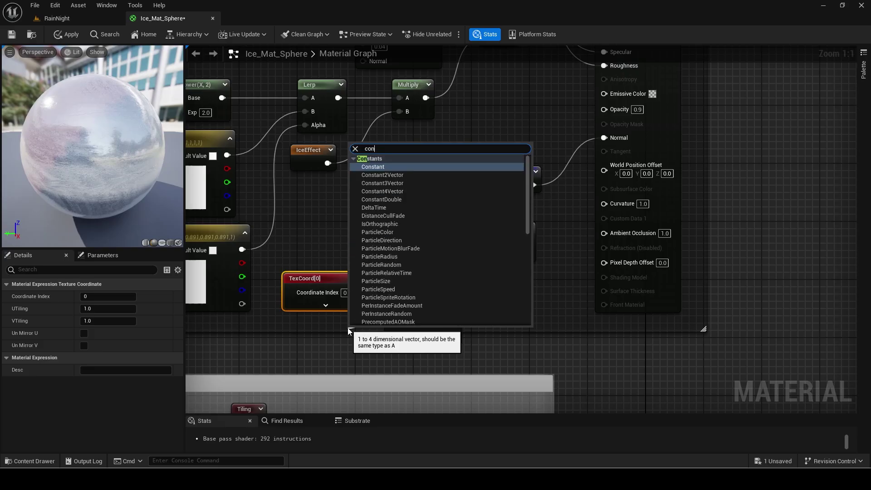
{"action": "type", "text": "stant"}
{"action": "key", "text": "Return"}
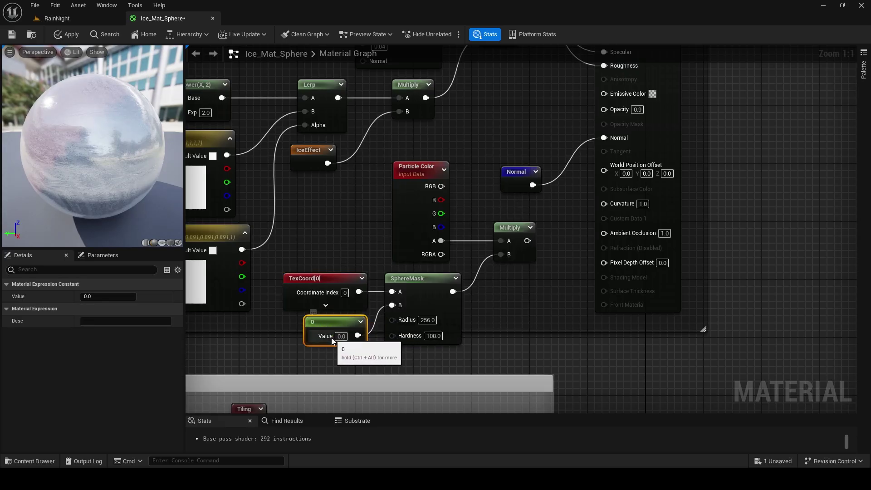
{"action": "left_click", "coordinate": [340, 337]}
{"action": "type", "text": ".5"}
{"action": "key", "text": "Return"}
Set the SphereMask's radius to 0.5 and its hardness to 0.9.
{"action": "left_click", "coordinate": [426, 320]}
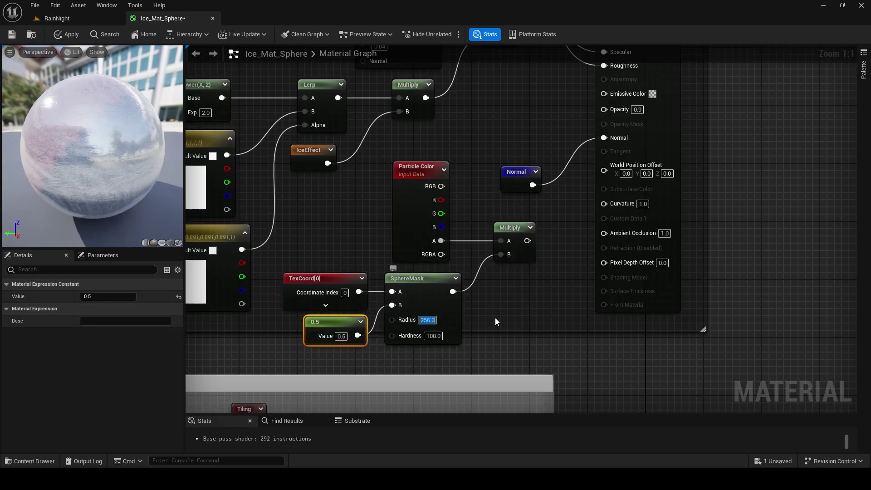
{"action": "type", "text": "0.5"}
{"action": "key", "text": "Tab"}
{"action": "type", "text": "0.9"}
{"action": "key", "text": "Return"}
Connect the new Multiply node's output to the material's Opacity and shift the added nodes slightly upward.
{"action": "left_click_drag", "start_coordinate": [527, 240], "coordinate": [601, 180]}
{"action": "left_click_drag", "start_coordinate": [616, 113], "coordinate": [613, 110]}
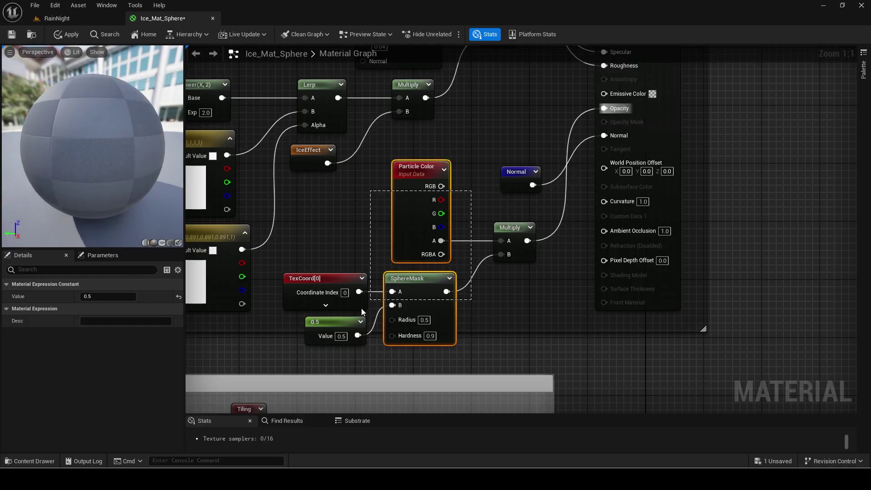
{"action": "left_click_drag", "start_coordinate": [361, 308], "coordinate": [325, 332]}
{"action": "left_click_drag", "start_coordinate": [514, 247], "coordinate": [516, 231], "text": "shift"}
Set the Ice_Mat_Sphere material's blend mode to Translucent.
{"action": "left_click", "coordinate": [646, 141]}
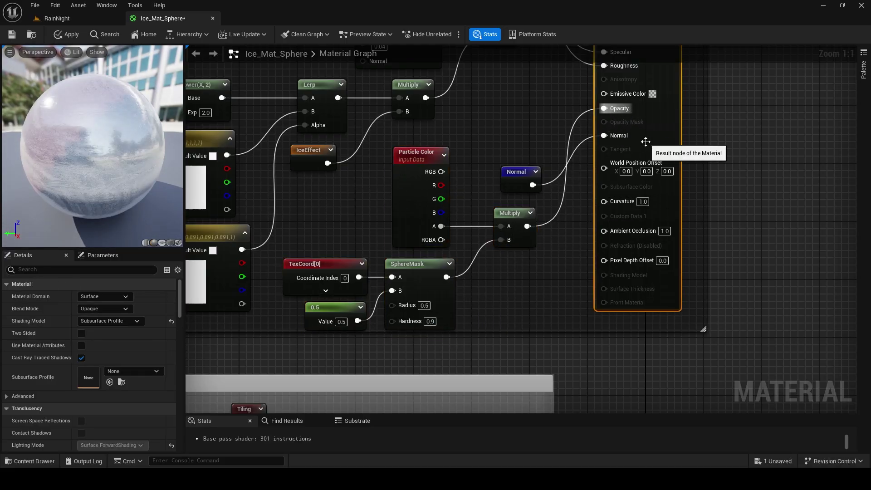
{"action": "left_click", "coordinate": [105, 320]}
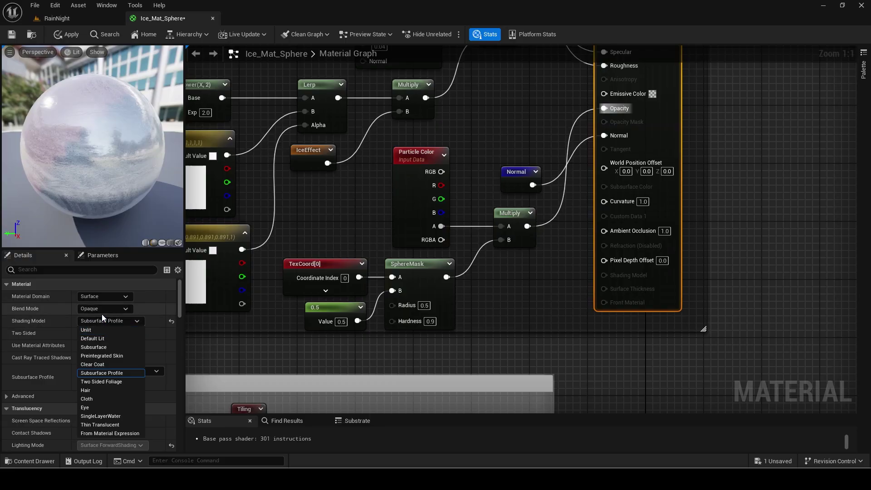
{"action": "left_click", "coordinate": [102, 310]}
{"action": "left_click", "coordinate": [97, 334]}
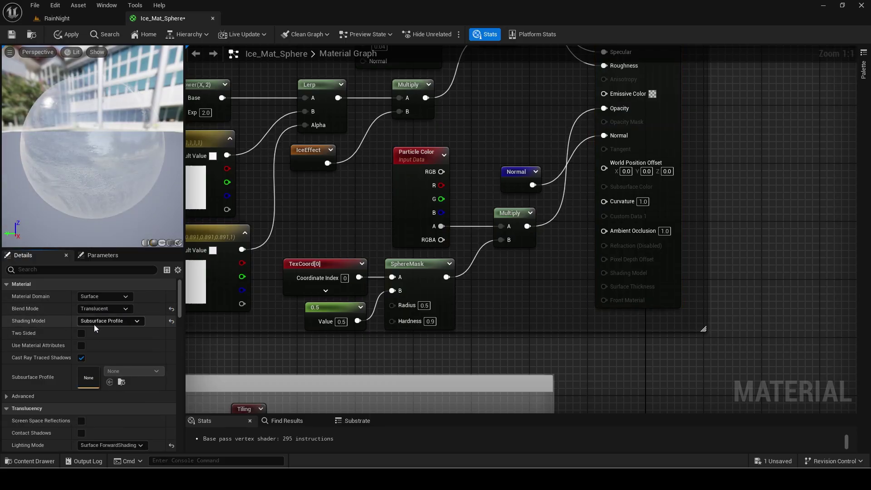
Extend the comment box downward around the new nodes and preview the material on a plane.
{"action": "scroll", "coordinate": [94, 324], "scroll_direction": "down", "scroll_amount": 4}
{"action": "left_click_drag", "start_coordinate": [475, 333], "coordinate": [473, 347]}
{"action": "left_click", "coordinate": [162, 242]}
{"action": "left_click_drag", "start_coordinate": [126, 171], "coordinate": [95, 157]}
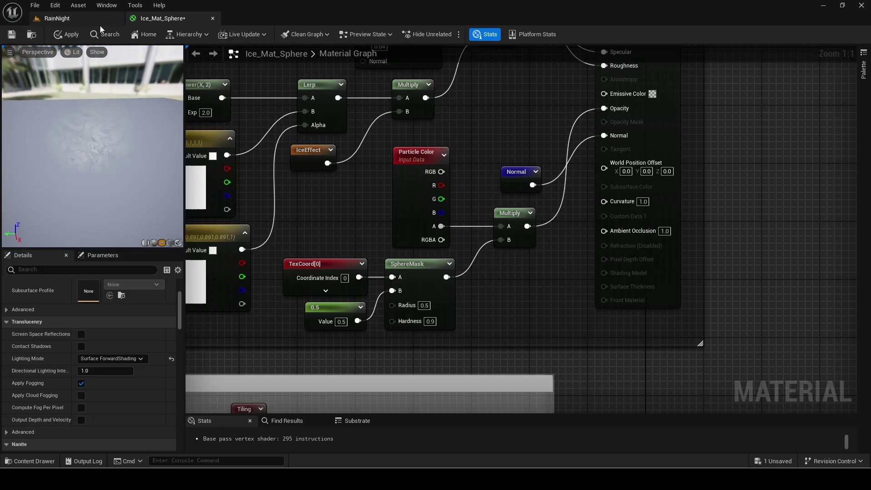
Apply the changes to Ice_Mat_Sphere and close its material editor.
{"action": "left_click", "coordinate": [67, 34]}
{"action": "left_click", "coordinate": [213, 18]}
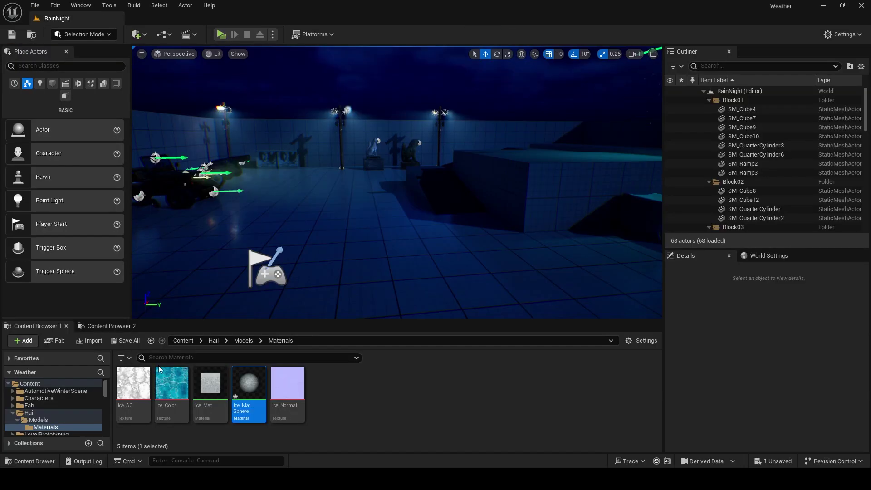
Save all modified assets and place SM_Snow_Chunk_01 from the Hail Models folder on the level floor, framing it in view.
{"action": "left_click", "coordinate": [121, 341]}
{"action": "left_click", "coordinate": [497, 344]}
{"action": "left_click", "coordinate": [38, 420]}
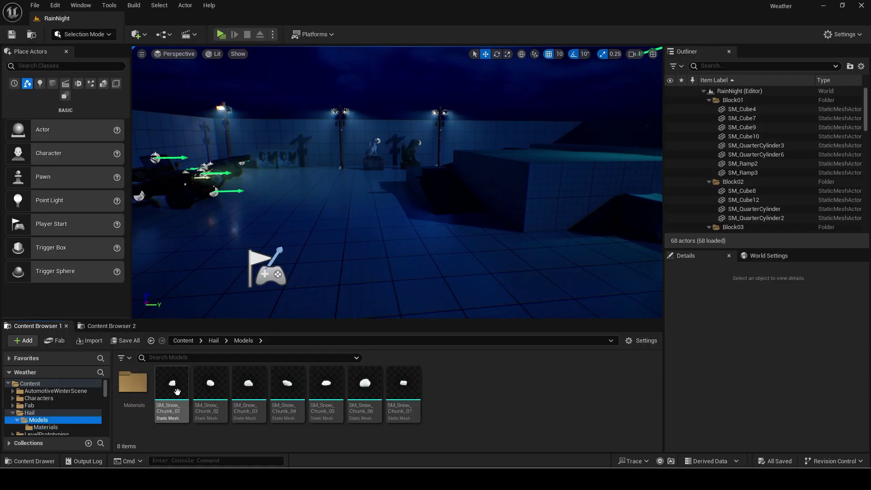
{"action": "left_click_drag", "start_coordinate": [344, 241], "coordinate": [354, 227]}
{"action": "key", "text": "f"}
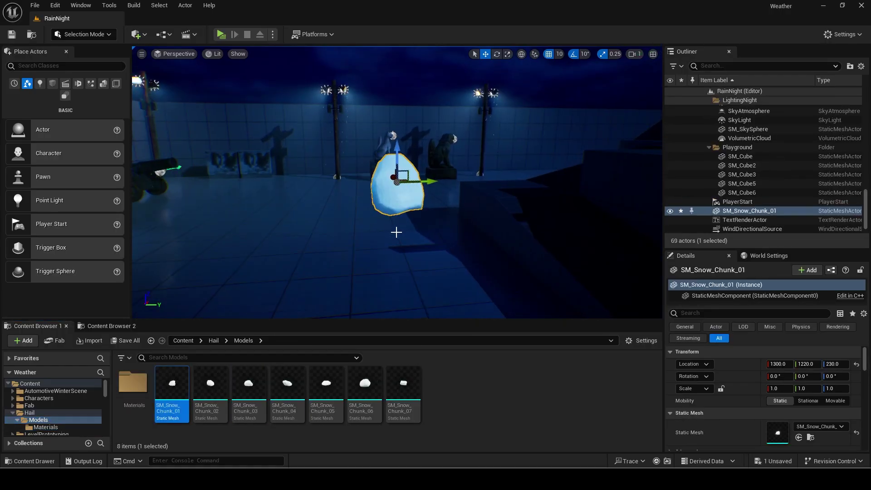
Switch to Modeling mode and simplify the placed SM_Snow_Chunk_01 mesh to a target triangle count of 30.
{"action": "left_click", "coordinate": [84, 34]}
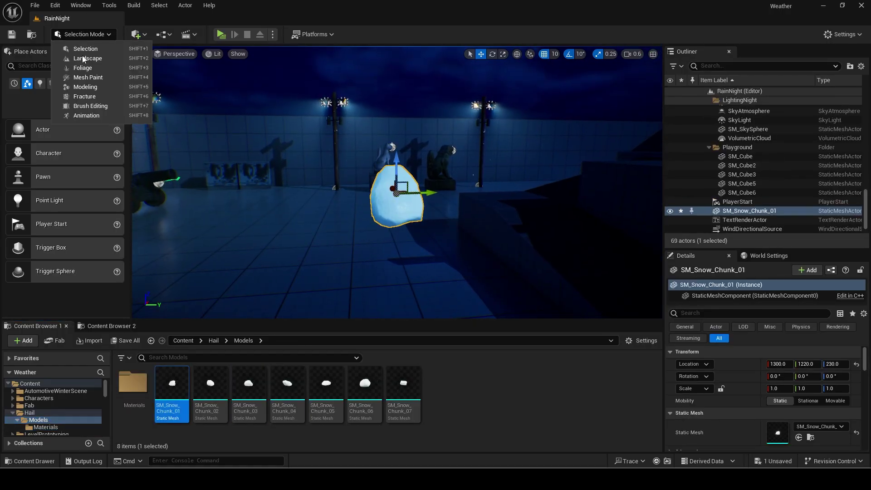
{"action": "left_click", "coordinate": [84, 88]}
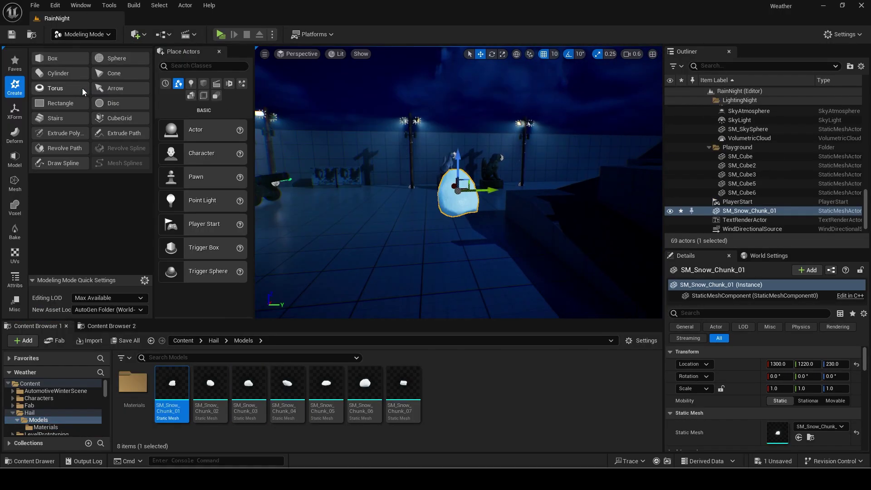
{"action": "left_click", "coordinate": [15, 159]}
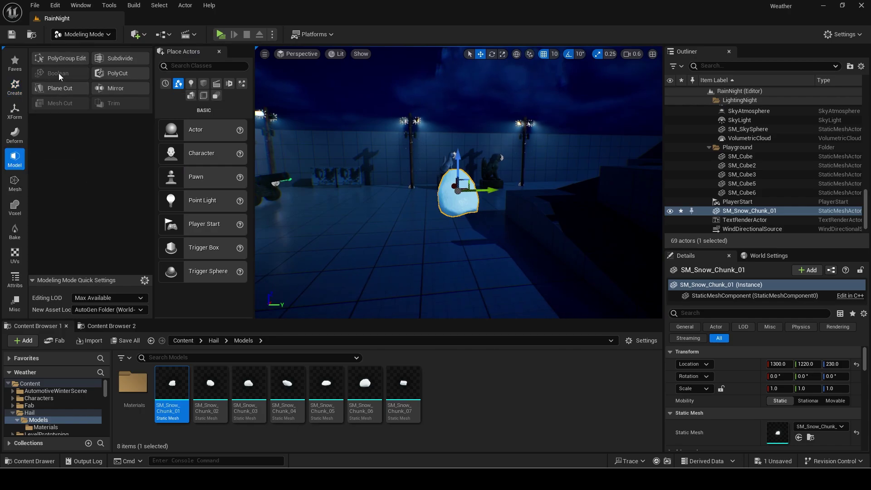
{"action": "left_click", "coordinate": [12, 184]}
{"action": "left_click", "coordinate": [56, 103]}
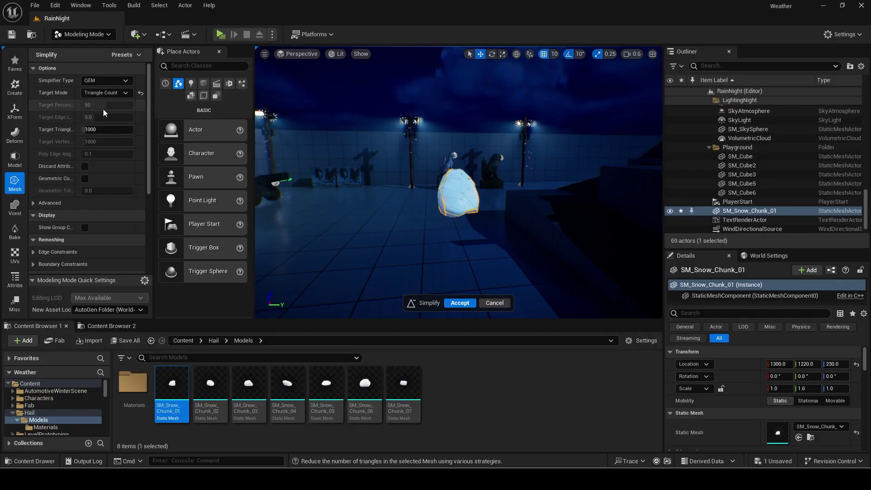
{"action": "left_click", "coordinate": [106, 110]}
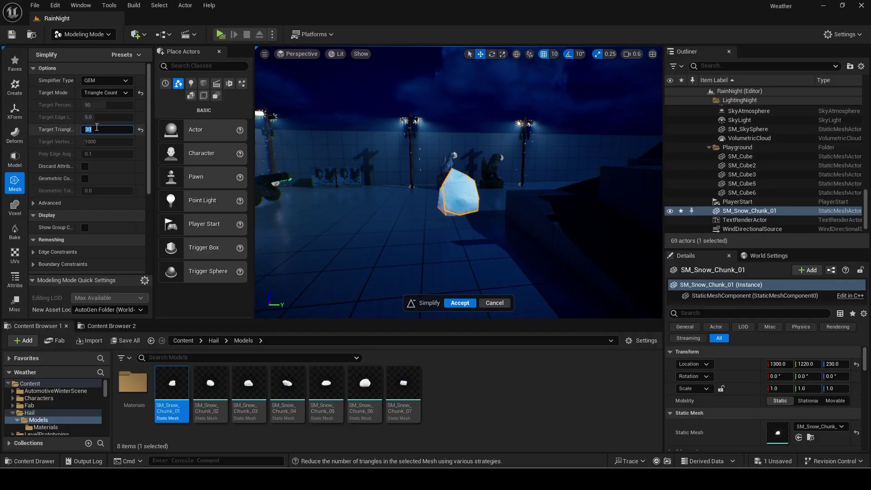
{"action": "left_click", "coordinate": [459, 302]}
Swap the placed actor's static mesh to SM_Snow_Chunk_02 and then SM_Snow_Chunk_03, simplifying each to 30 triangles.
{"action": "left_click_drag", "start_coordinate": [207, 378], "coordinate": [777, 431]}
{"action": "left_click", "coordinate": [56, 104]}
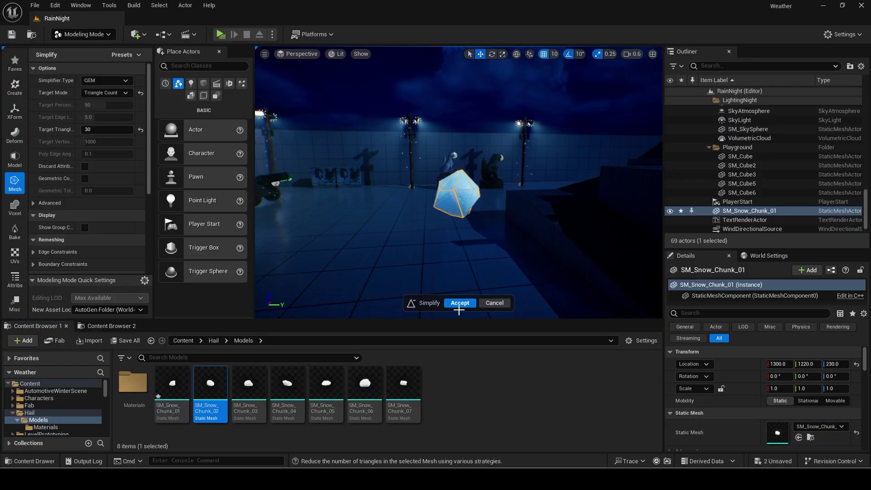
{"action": "left_click", "coordinate": [460, 302]}
{"action": "left_click_drag", "start_coordinate": [249, 386], "coordinate": [775, 436]}
{"action": "left_click", "coordinate": [58, 103]}
{"action": "left_click", "coordinate": [459, 303]}
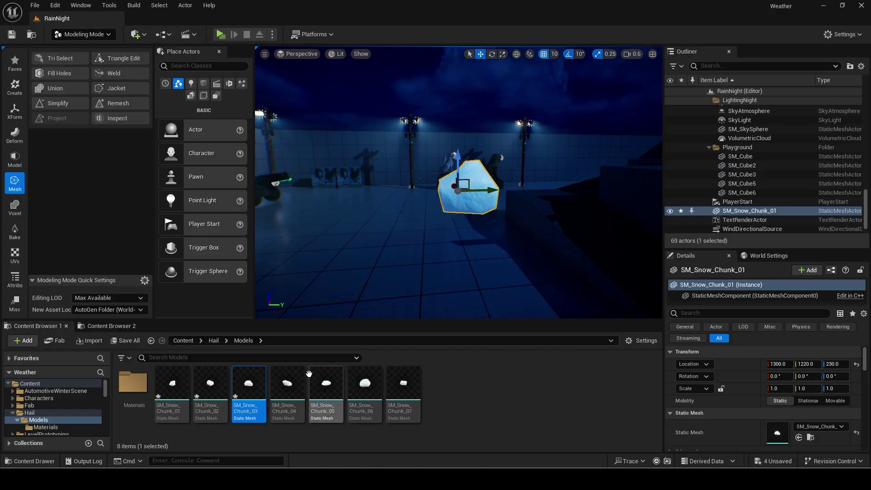
Simplify SM_Snow_Chunk_04 to 30 triangles on the placed actor and swap its static mesh to SM_Snow_Chunk_05.
{"action": "left_click_drag", "start_coordinate": [287, 385], "coordinate": [777, 435]}
{"action": "left_click", "coordinate": [84, 107]}
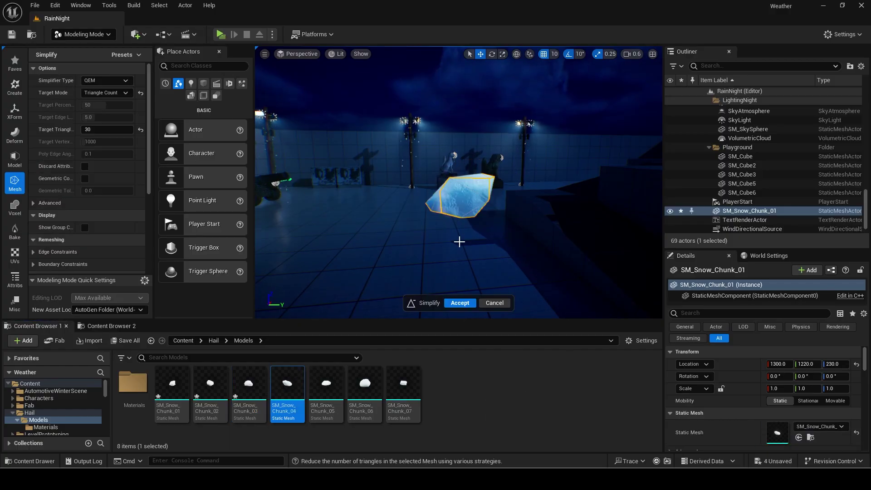
{"action": "left_click", "coordinate": [459, 302]}
{"action": "left_click_drag", "start_coordinate": [326, 385], "coordinate": [771, 443]}
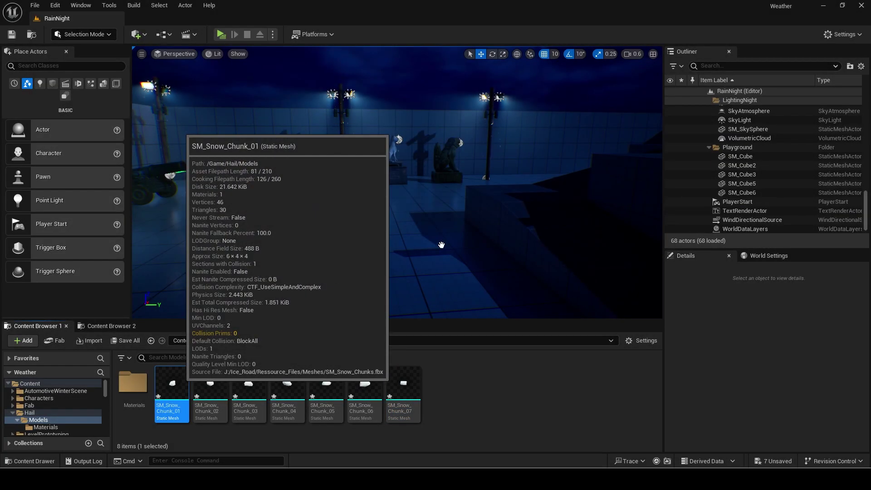
Open SM_Snow_Chunk_01 and replace its material slot's material with Ice_Mat from the Hail Materials folder.
{"action": "double_click", "coordinate": [173, 391]}
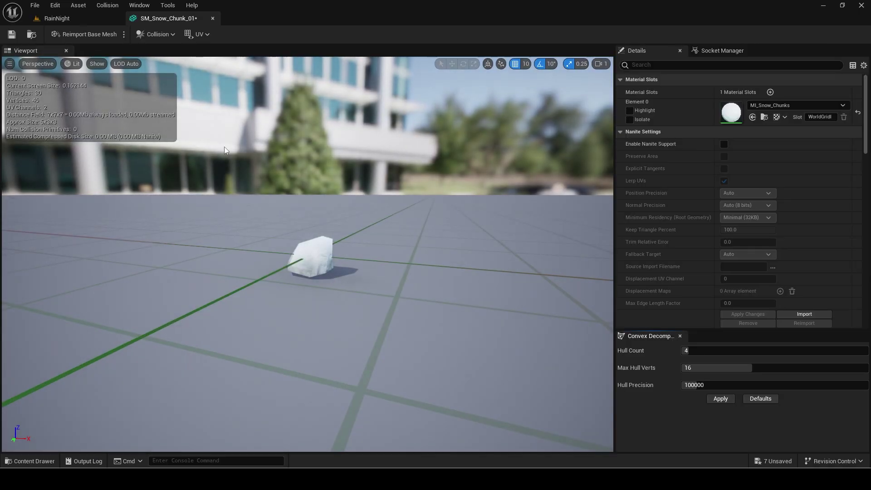
{"action": "left_click", "coordinate": [56, 18]}
{"action": "double_click", "coordinate": [132, 386]}
{"action": "left_click", "coordinate": [241, 378]}
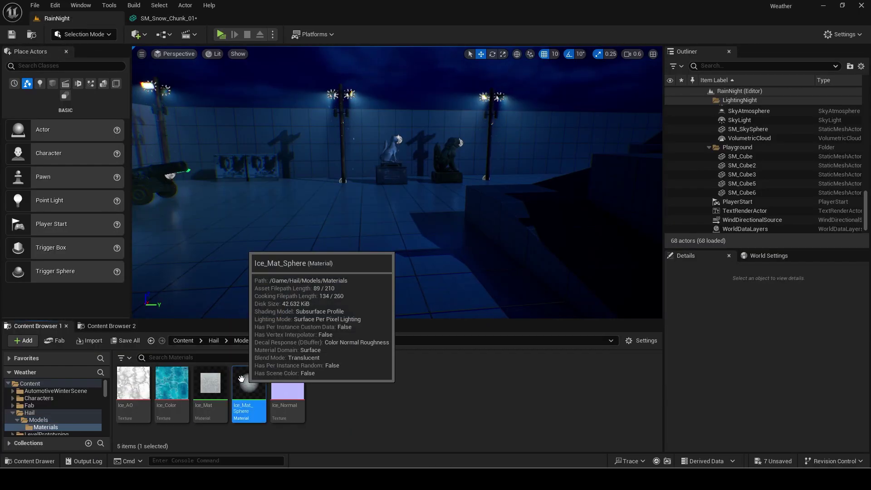
{"action": "left_click", "coordinate": [168, 18]}
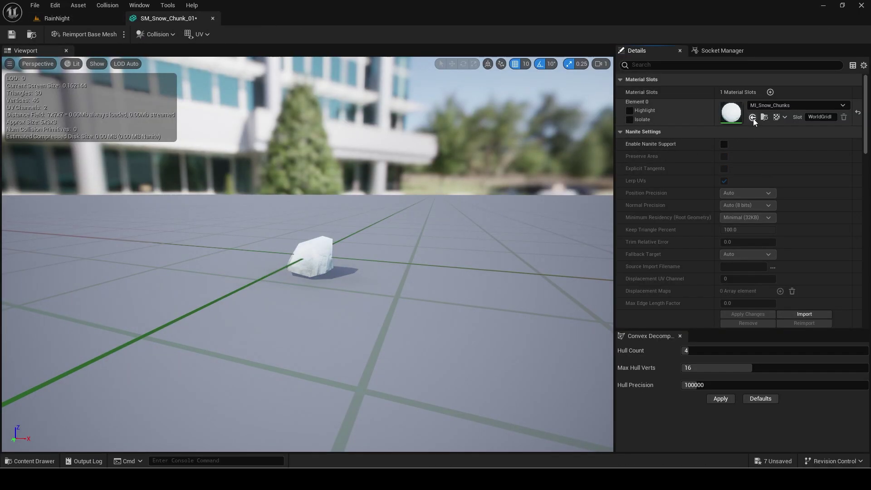
{"action": "left_click", "coordinate": [752, 117]}
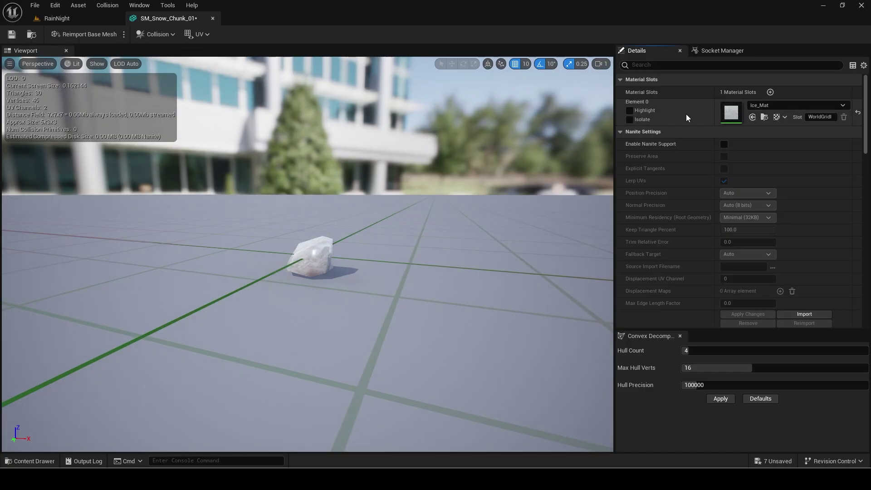
Close the SM_Snow_Chunk_07 mesh editor and save all modified snow chunk meshes.
{"action": "left_click", "coordinate": [32, 35]}
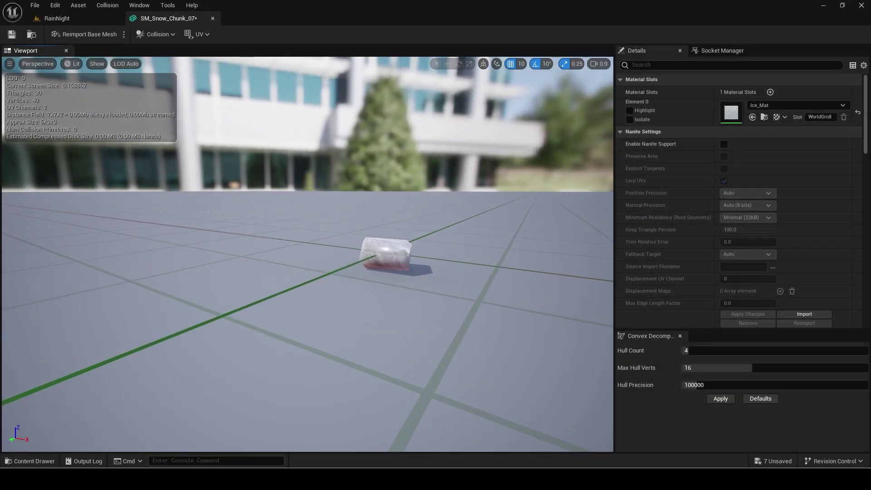
{"action": "right_click_drag", "start_coordinate": [202, 136], "coordinate": [210, 136]}
{"action": "middle_click", "coordinate": [170, 21]}
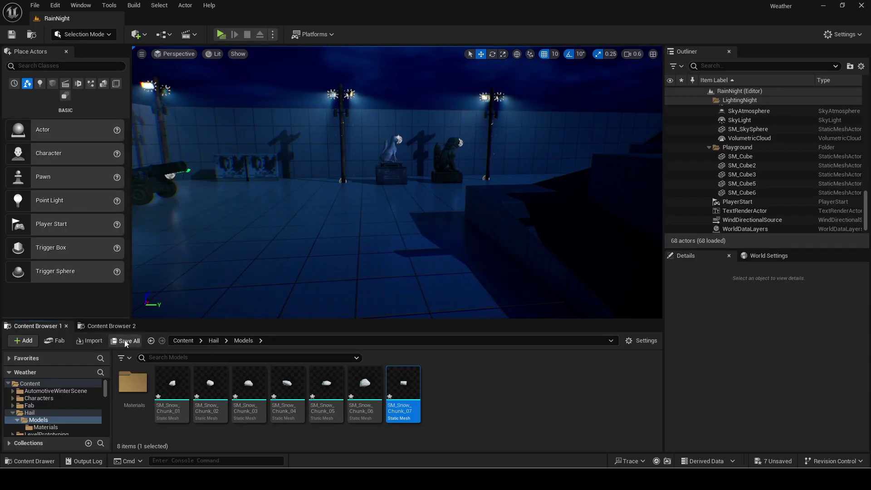
{"action": "left_click", "coordinate": [125, 341]}
{"action": "left_click", "coordinate": [502, 342]}
Copy the Rain_NS Niagara system from the Rain folder into the Hail folder.
{"action": "left_click", "coordinate": [17, 419]}
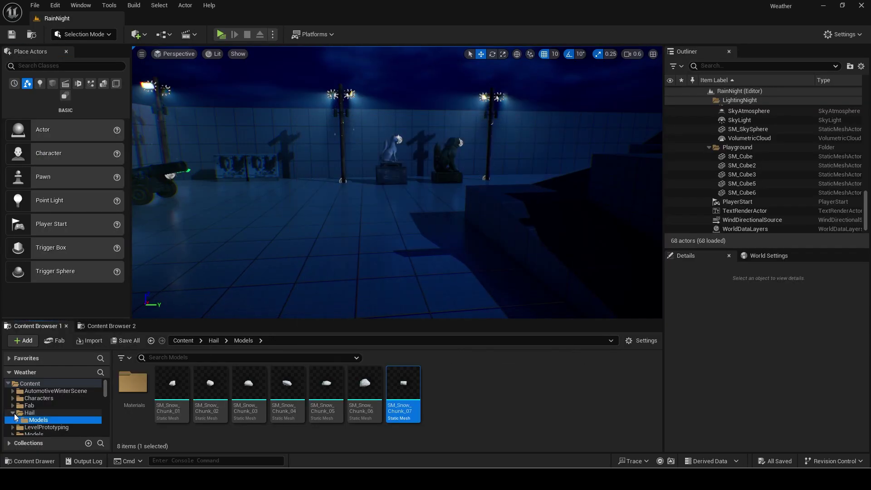
{"action": "left_click", "coordinate": [12, 413]}
{"action": "scroll", "coordinate": [27, 413], "scroll_direction": "down", "scroll_amount": 1}
{"action": "left_click", "coordinate": [39, 413]}
{"action": "left_click", "coordinate": [40, 419]}
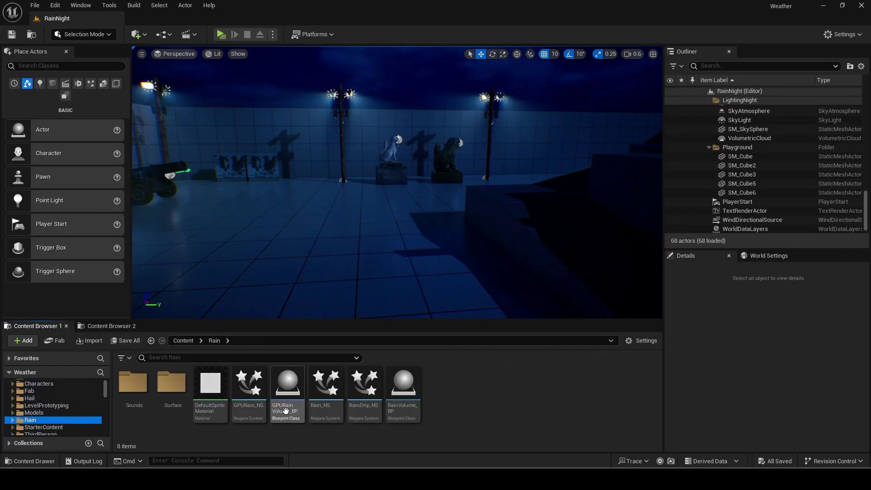
{"action": "left_click_drag", "start_coordinate": [325, 389], "coordinate": [59, 402]}
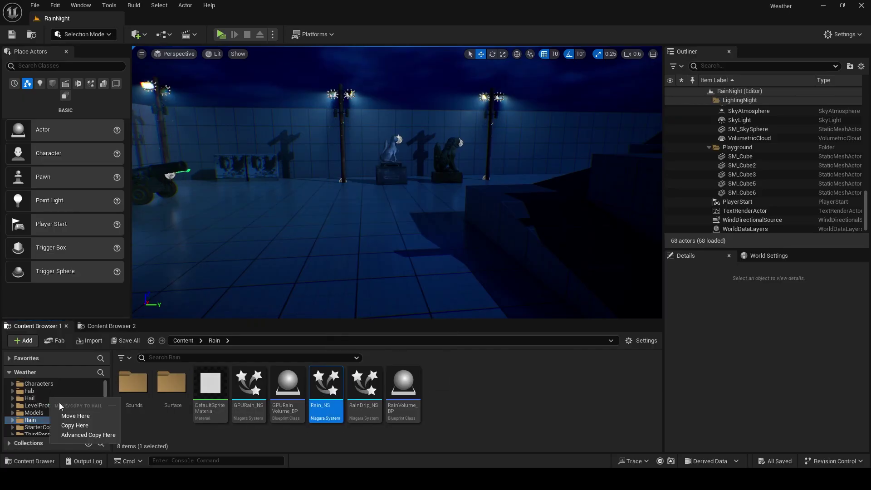
{"action": "left_click", "coordinate": [78, 426]}
Rename the copied Niagara system in the Hail folder as Hail_NS and save it.
{"action": "left_click", "coordinate": [43, 399]}
{"action": "left_click", "coordinate": [188, 396]}
{"action": "key", "text": "F2"}
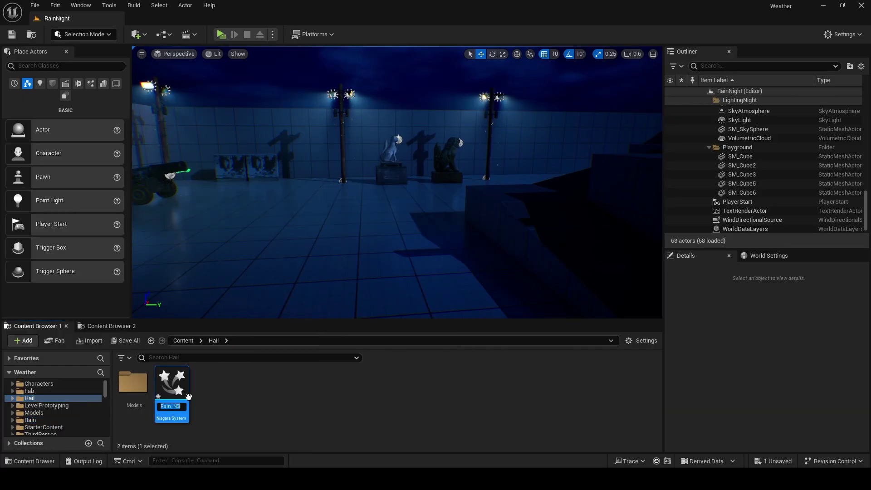
{"action": "type", "text": "Hail_NS"}
{"action": "key", "text": "Return"}
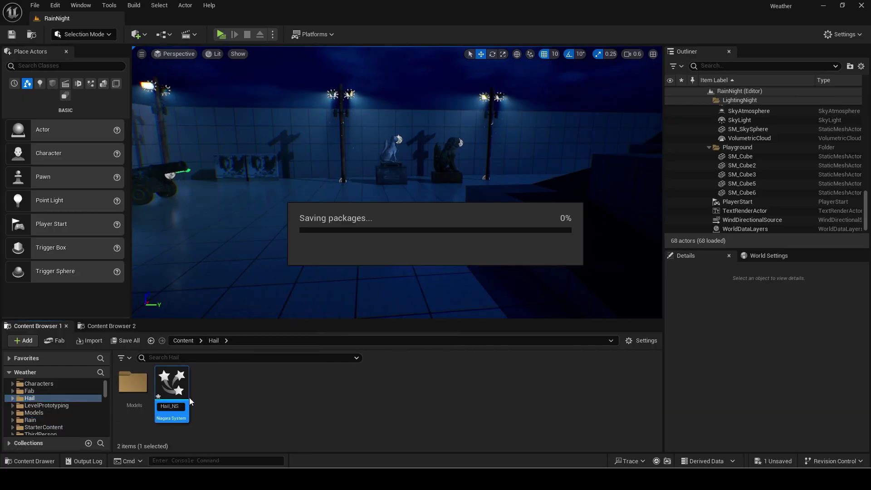
Open Hail_NS, set the RainAmount user parameter to 1000 and rename that parameter HailAmount.
{"action": "double_click", "coordinate": [167, 383]}
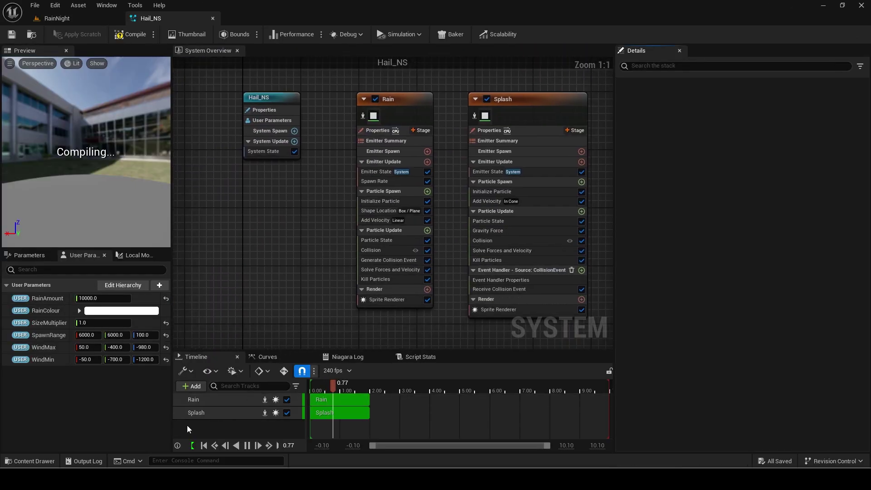
{"action": "left_click", "coordinate": [204, 445]}
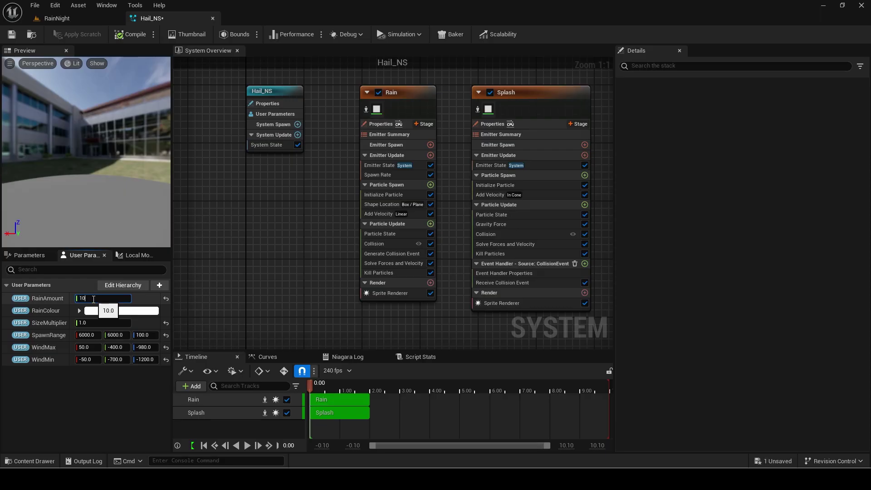
{"action": "right_click", "coordinate": [39, 296]}
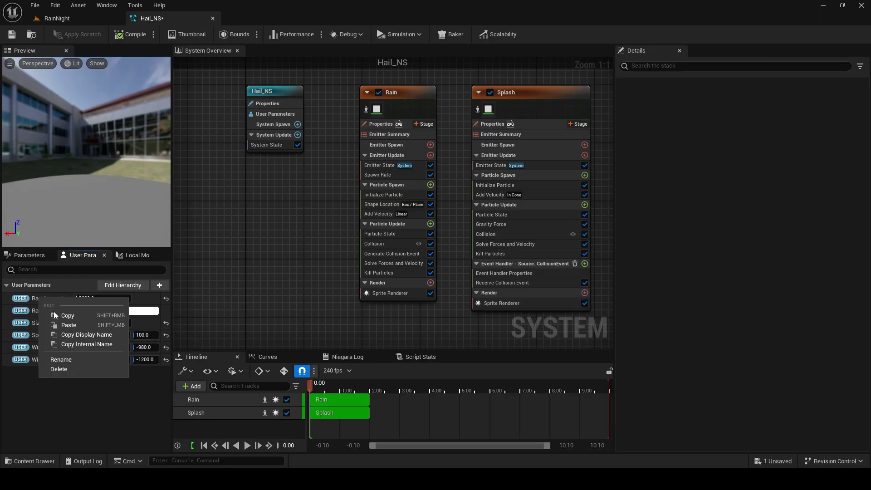
{"action": "left_click", "coordinate": [62, 357]}
{"action": "type", "text": "HailAmount"}
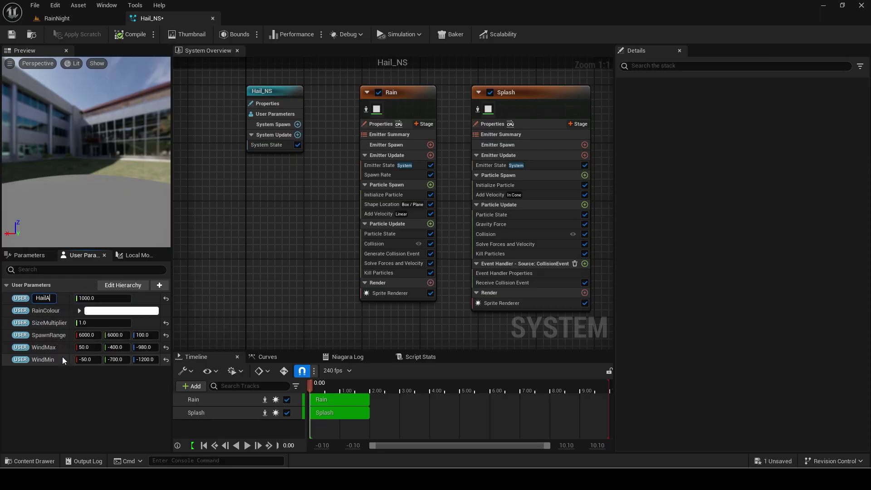
{"action": "key", "text": "Return"}
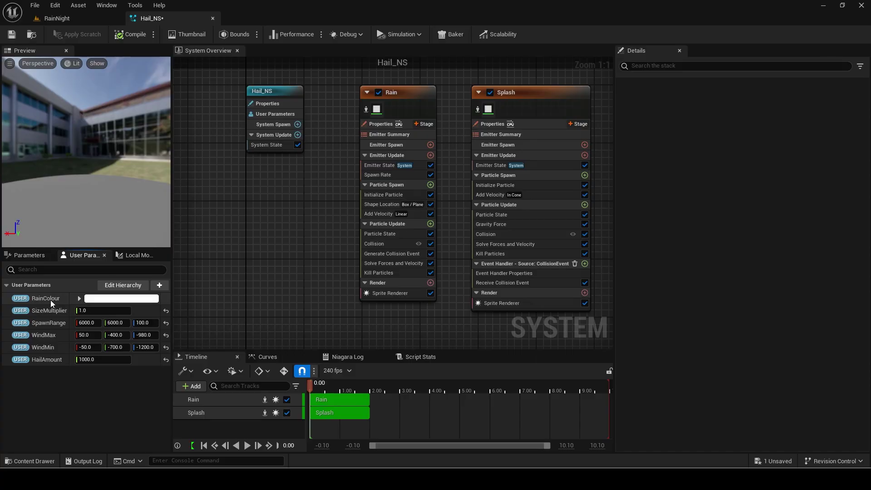
Delete the RainColour user parameter and set the Z values of WindMax to -500 and WindMin to -800.
{"action": "right_click", "coordinate": [50, 300]}
{"action": "left_click", "coordinate": [70, 371]}
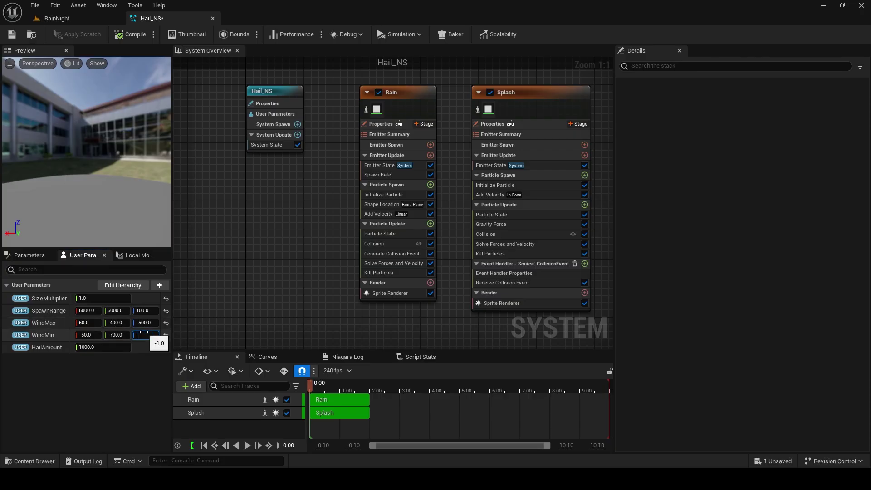
{"action": "right_click_drag", "start_coordinate": [320, 245], "coordinate": [303, 254]}
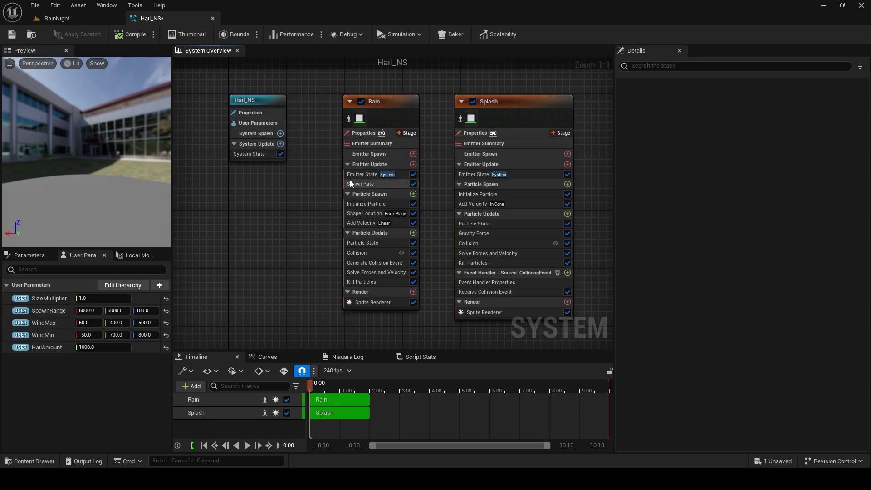
Replace the Rain emitter's Sprite Renderer with a Mesh Renderer.
{"action": "left_click", "coordinate": [395, 302]}
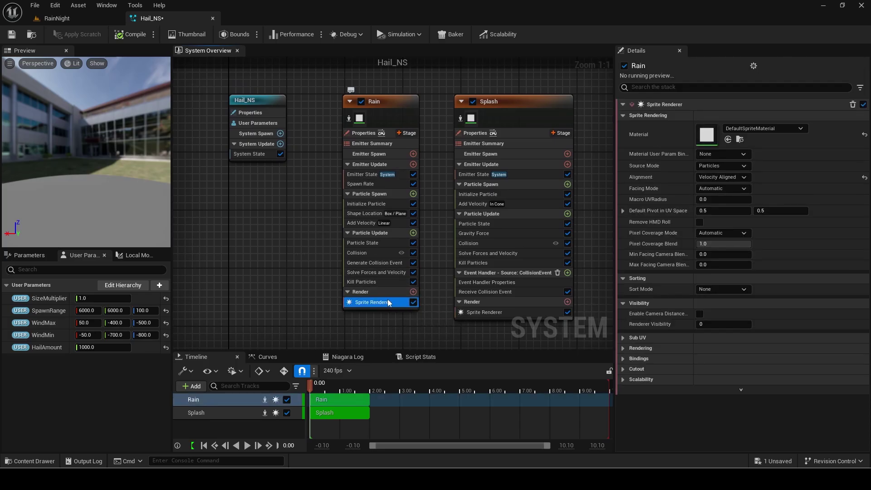
{"action": "key", "text": "Delete"}
{"action": "left_click", "coordinate": [411, 292]}
{"action": "type", "text": "mesh r"}
{"action": "key", "text": "Return"}
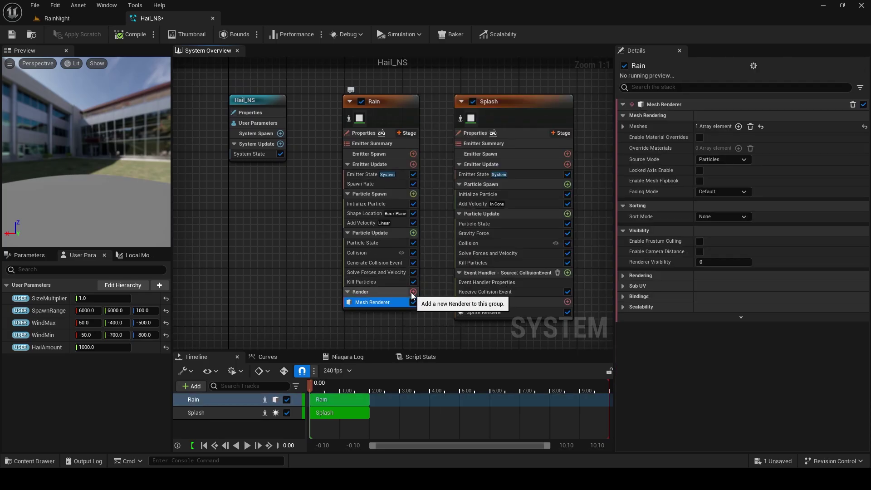
Extend the Mesh Renderer's Meshes array to seven elements and expand it.
{"action": "left_click", "coordinate": [739, 127]}
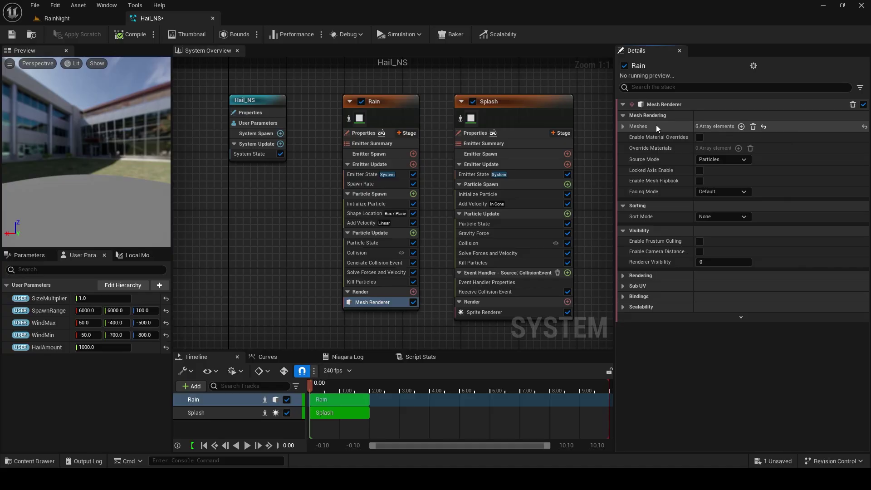
{"action": "left_click", "coordinate": [740, 127]}
{"action": "left_click", "coordinate": [622, 127]}
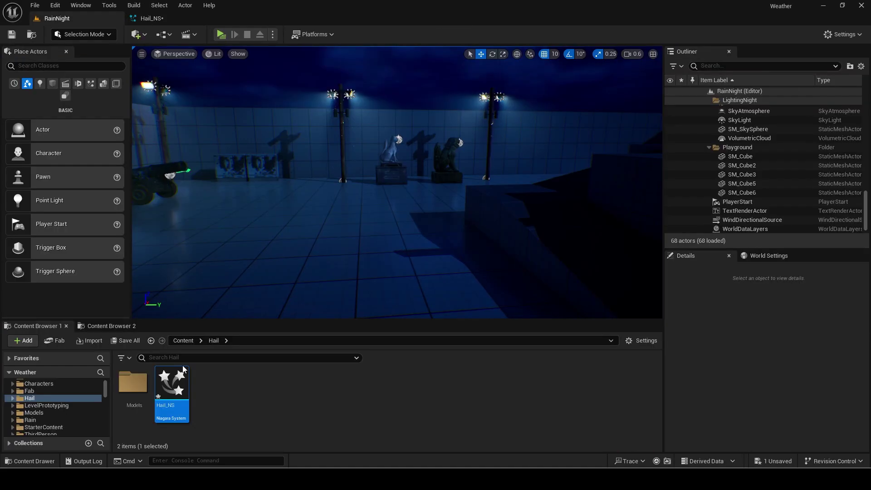
Assign SM_Snow_Chunk_01 through SM_Snow_Chunk_07 to the Mesh Renderer's seven mesh slots in order and set Facing Mode to Velocity.
{"action": "double_click", "coordinate": [133, 383]}
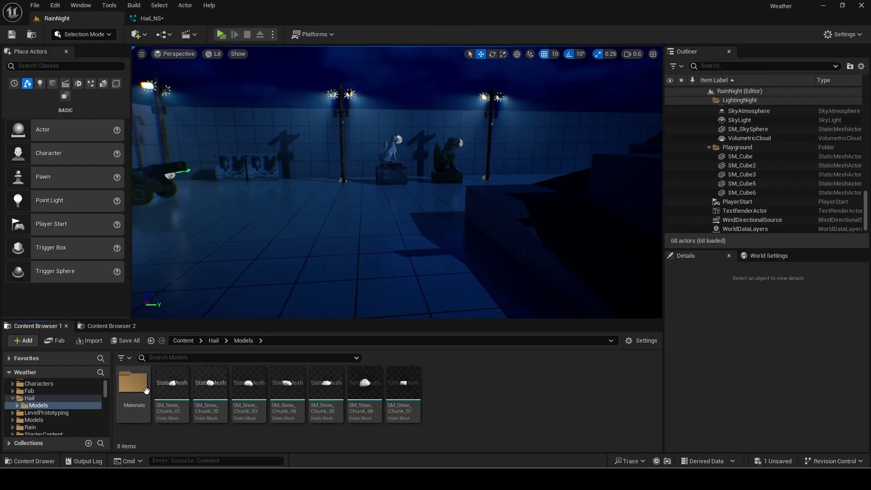
{"action": "left_click", "coordinate": [172, 386]}
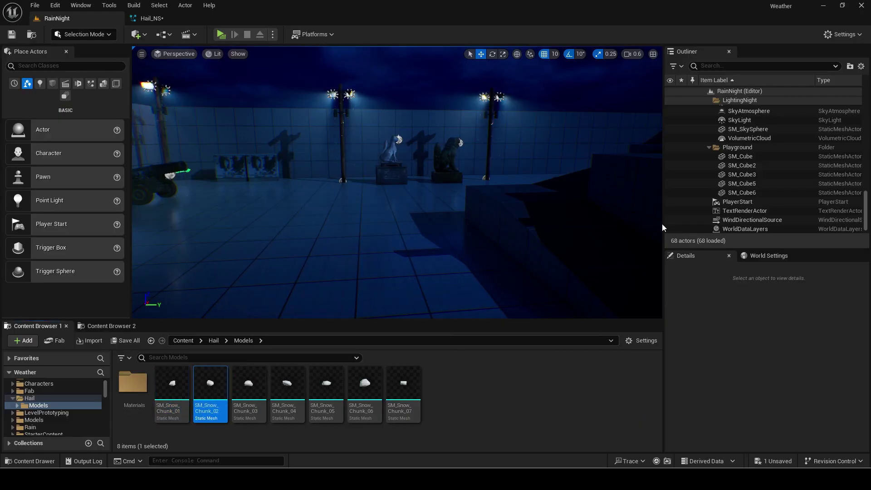
{"action": "left_click", "coordinate": [245, 390]}
{"action": "left_click", "coordinate": [310, 395]}
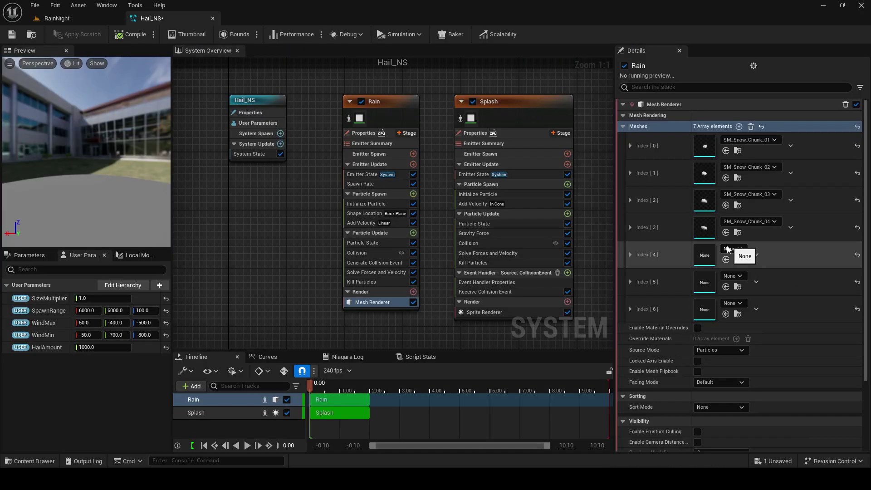
{"action": "left_click", "coordinate": [726, 259]}
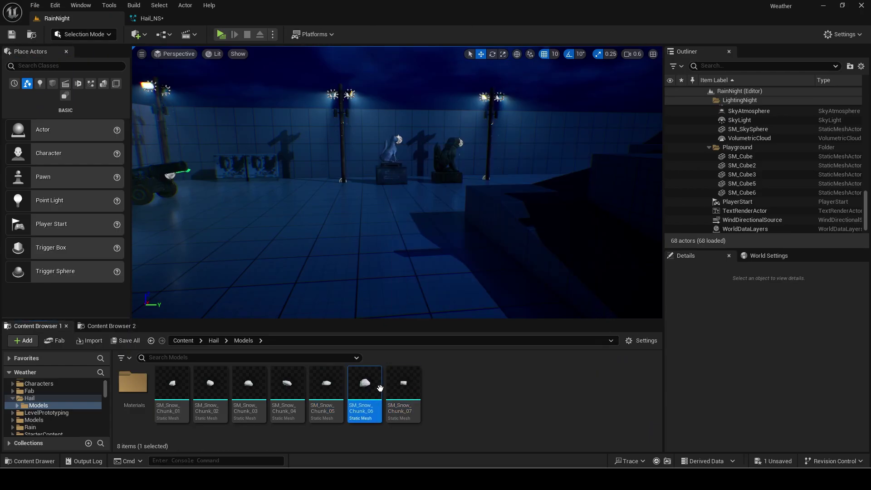
{"action": "left_click", "coordinate": [400, 390]}
{"action": "left_click", "coordinate": [726, 287]}
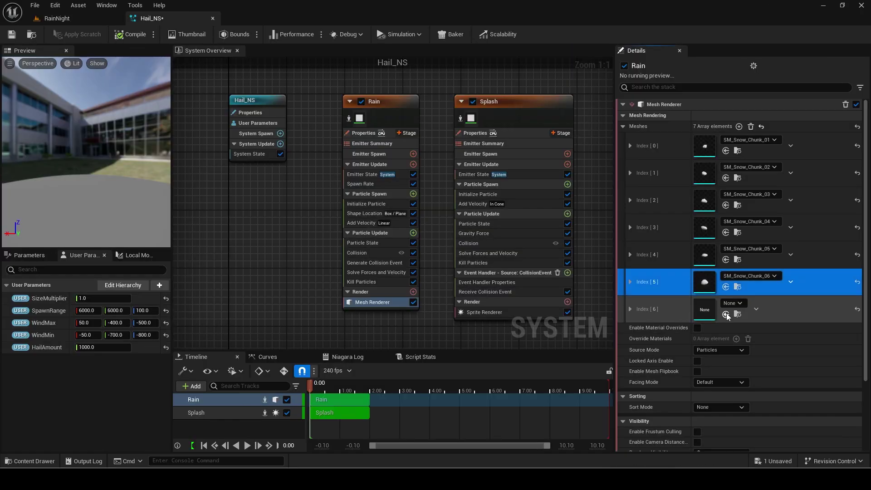
{"action": "left_click", "coordinate": [726, 314]}
{"action": "left_click", "coordinate": [721, 382]}
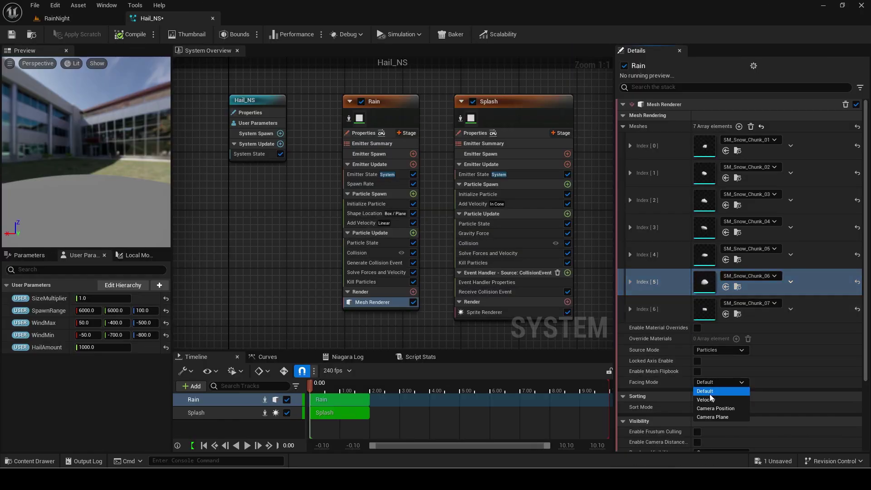
{"action": "left_click", "coordinate": [709, 399]}
Add a Set Parameters module to the Rain emitter's Particle Update and give it the Particles MeshIndex parameter.
{"action": "right_click_drag", "start_coordinate": [474, 328], "coordinate": [483, 327]}
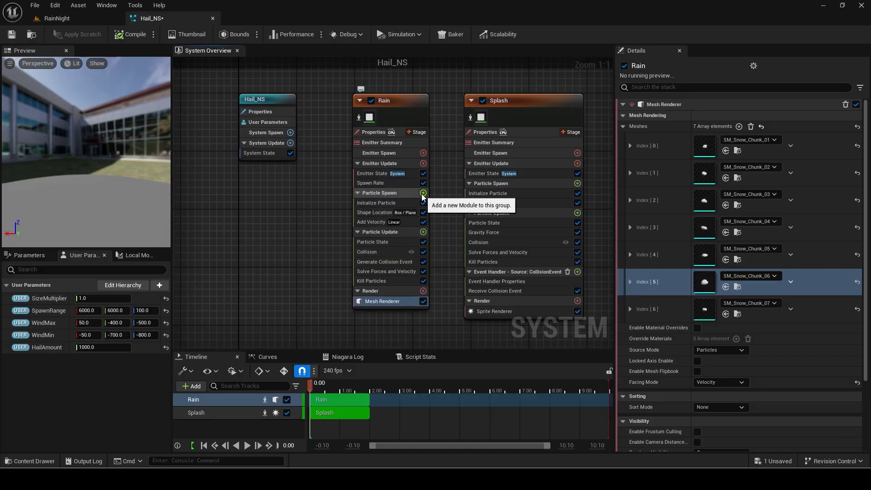
{"action": "left_click", "coordinate": [423, 232]}
{"action": "type", "text": "set"}
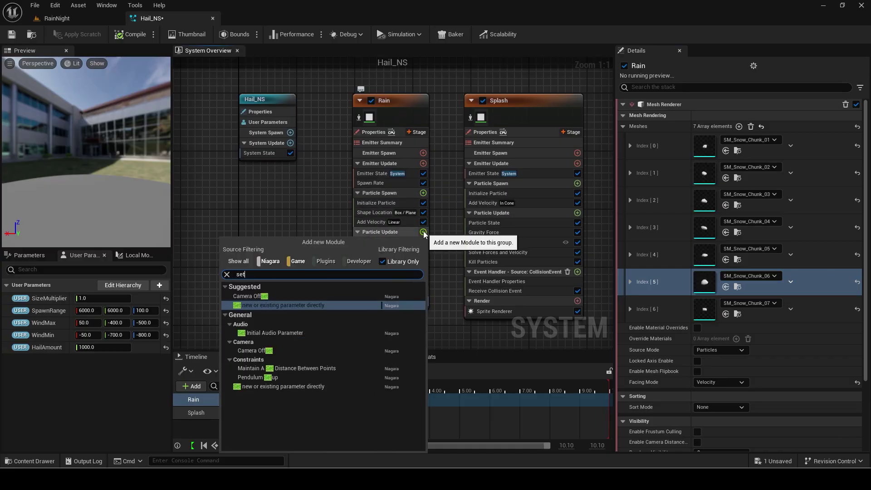
{"action": "key", "text": "Return"}
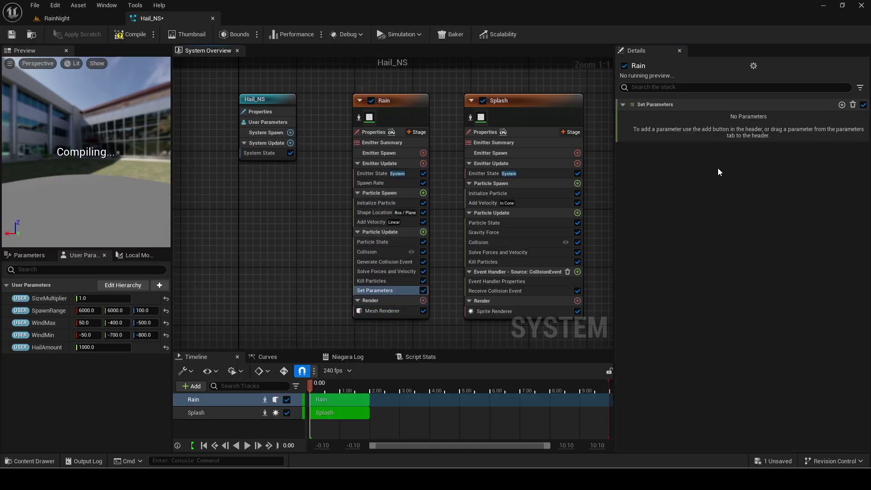
{"action": "left_click", "coordinate": [841, 105]}
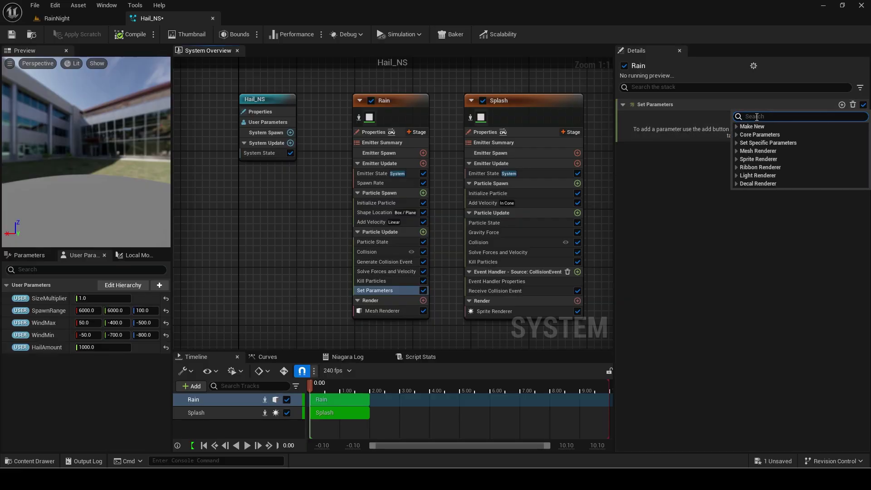
{"action": "type", "text": "mesh index"}
{"action": "left_click", "coordinate": [763, 135]}
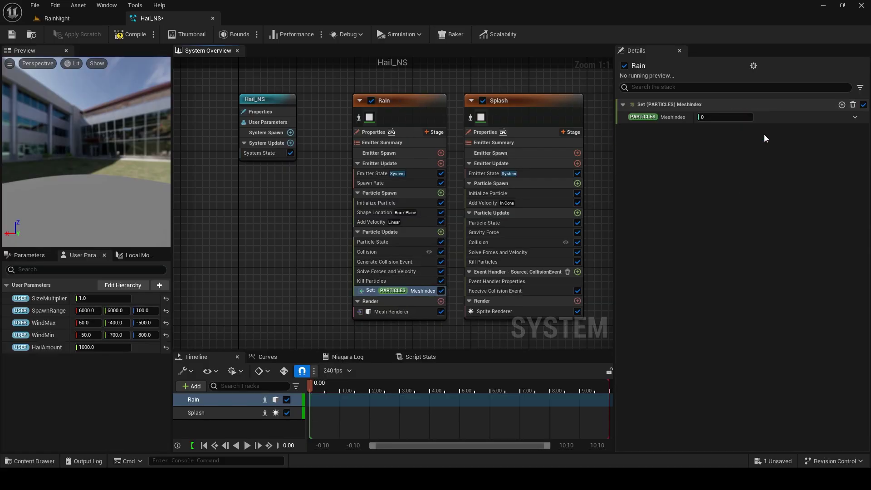
Drive MeshIndex with a Random Range Int whose Maximum is 6.
{"action": "left_click", "coordinate": [855, 118]}
{"action": "type", "text": "random"}
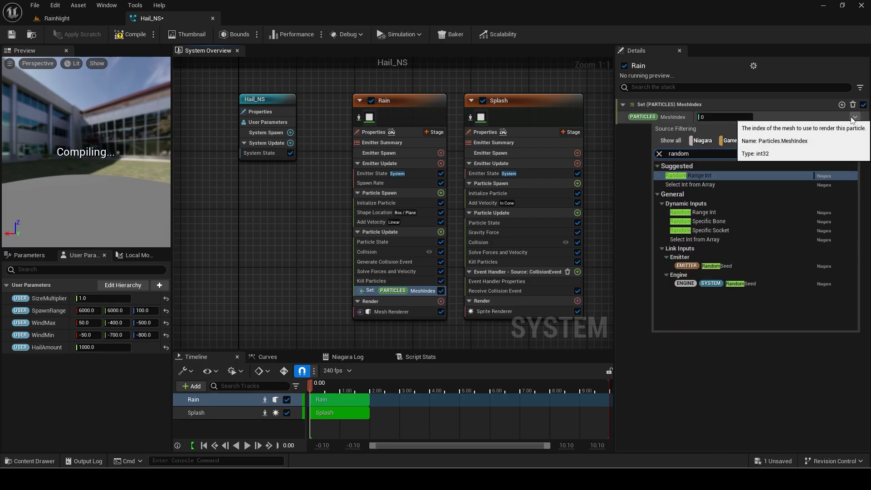
{"action": "left_click", "coordinate": [708, 172]}
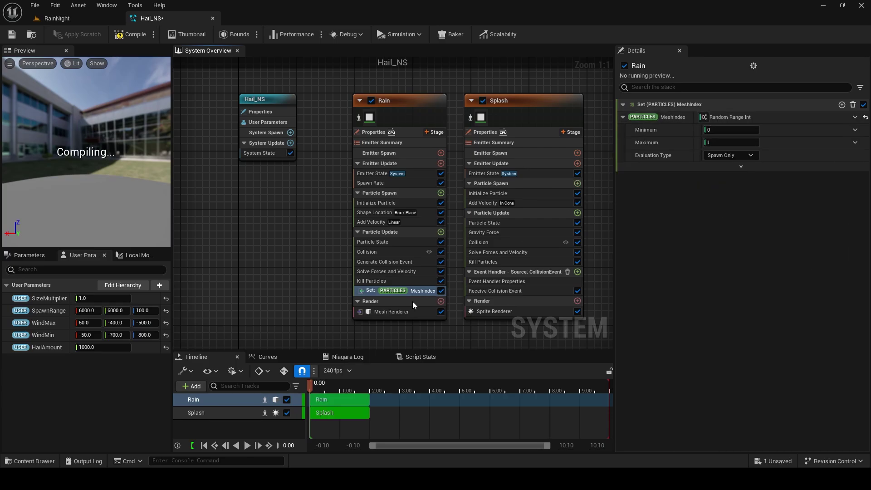
{"action": "left_click", "coordinate": [395, 312]}
{"action": "left_click", "coordinate": [384, 290]}
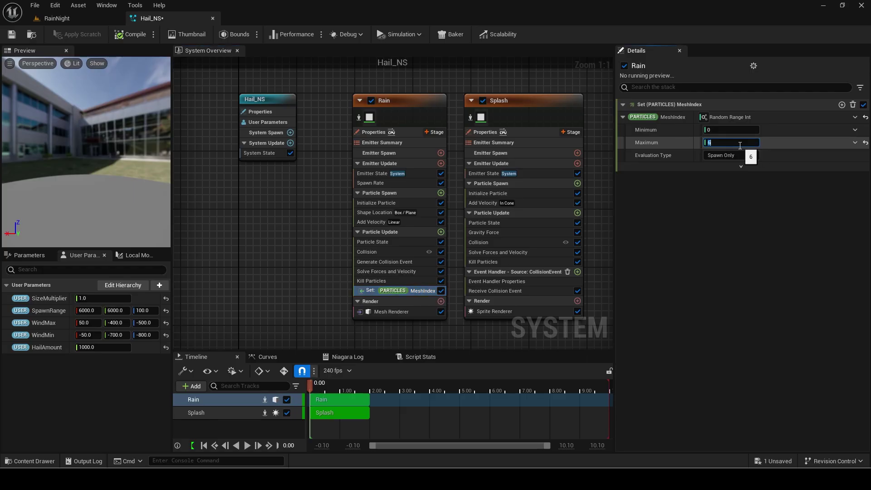
{"action": "left_click", "coordinate": [717, 191]}
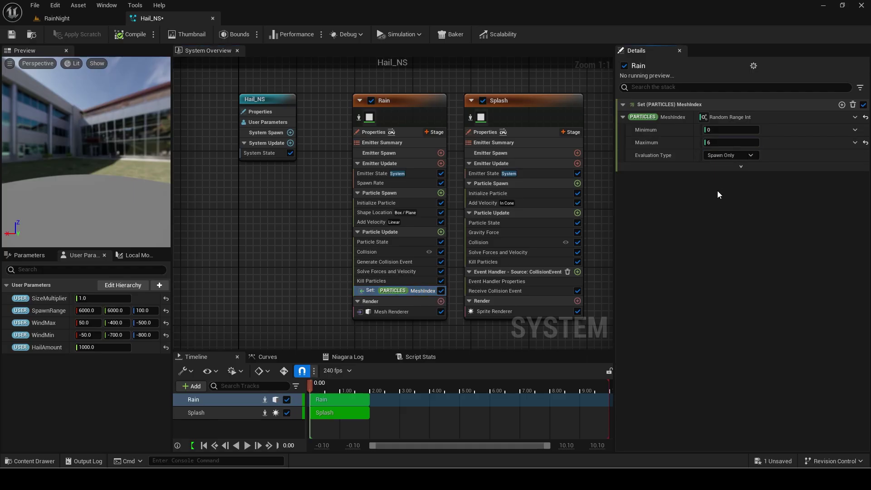
Reset the Color and Sprite Size Mode of the Rain emitter's Initialize Particle module to their defaults.
{"action": "left_click", "coordinate": [385, 181]}
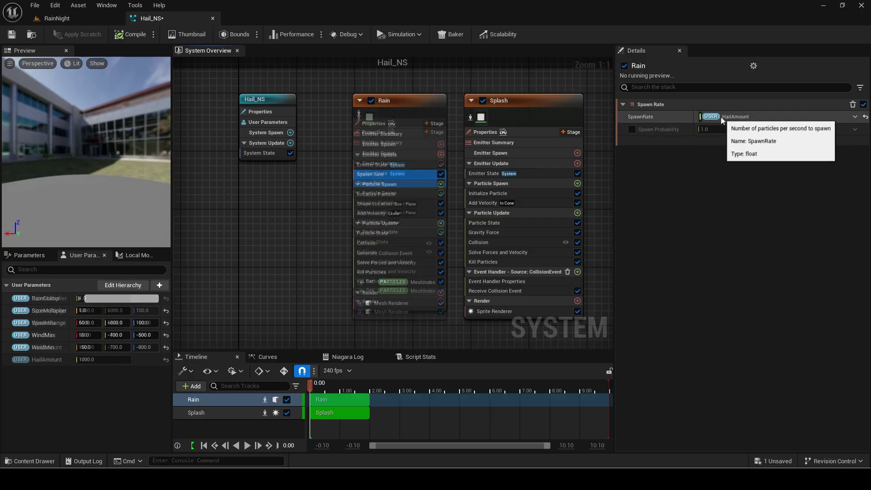
{"action": "left_click", "coordinate": [401, 195]}
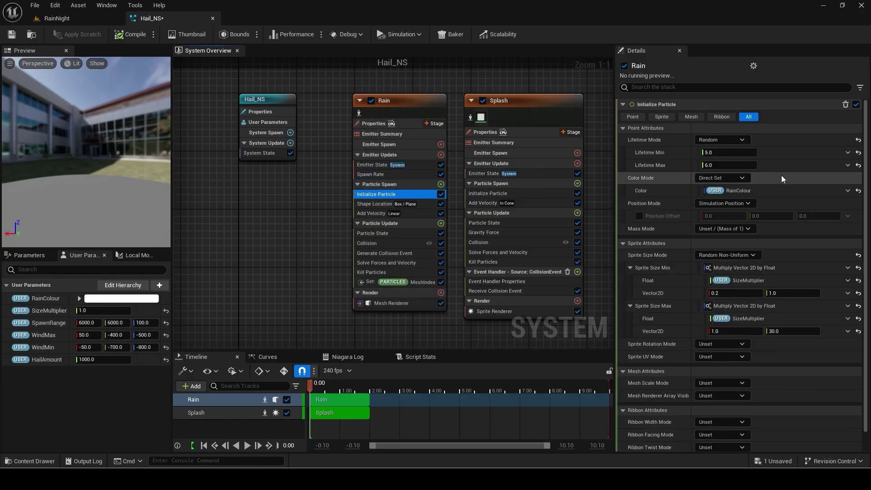
{"action": "left_click", "coordinate": [858, 191]}
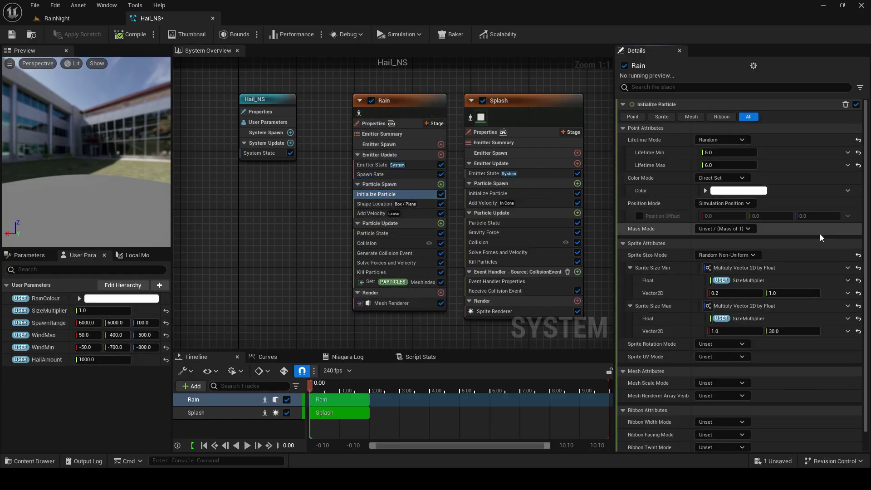
{"action": "left_click", "coordinate": [857, 256]}
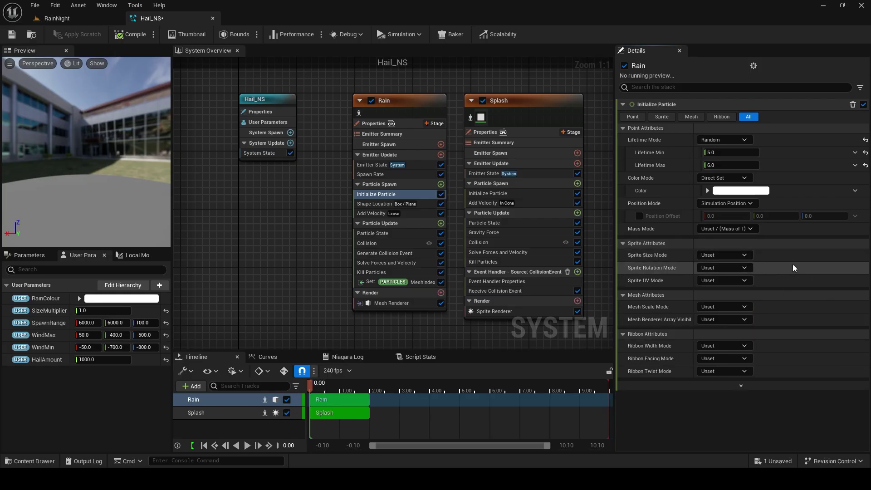
Set Mesh Scale Mode to Random Non-Uniform and make Mesh Scale Min and Max Multiply Vector by Float inputs linked to the SizeMultiplier user parameter.
{"action": "left_click", "coordinate": [727, 307]}
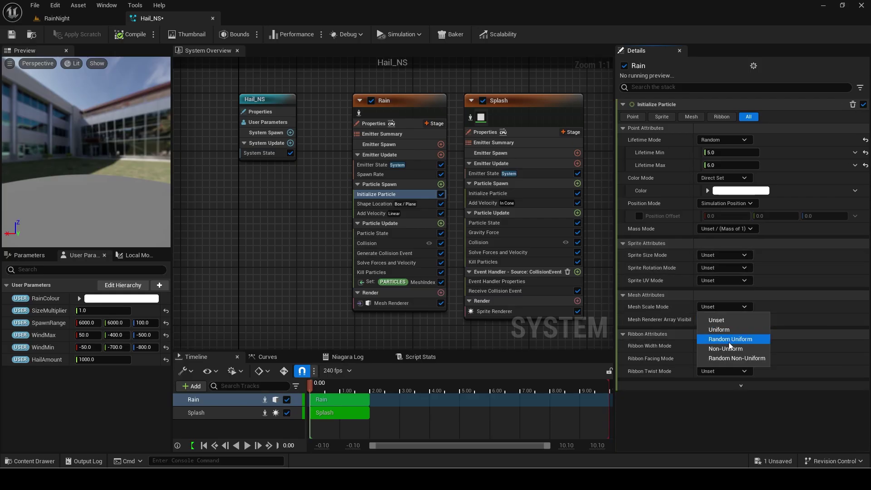
{"action": "left_click", "coordinate": [728, 359]}
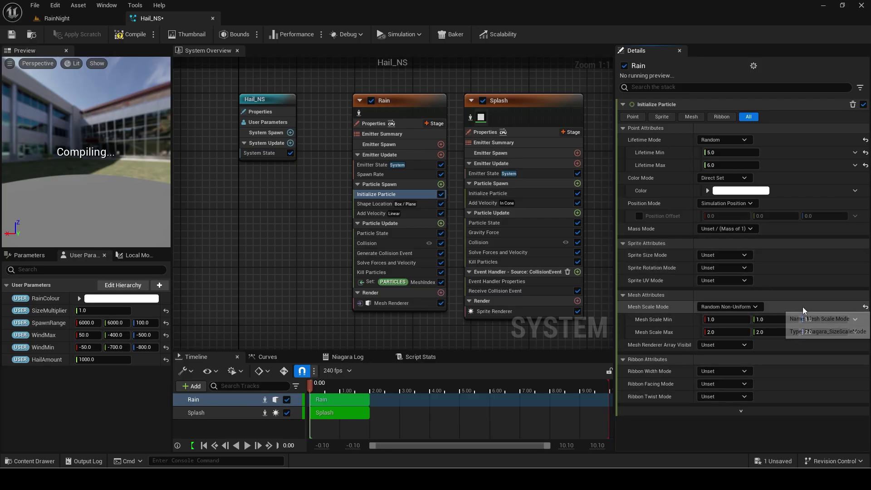
{"action": "left_click", "coordinate": [855, 320]}
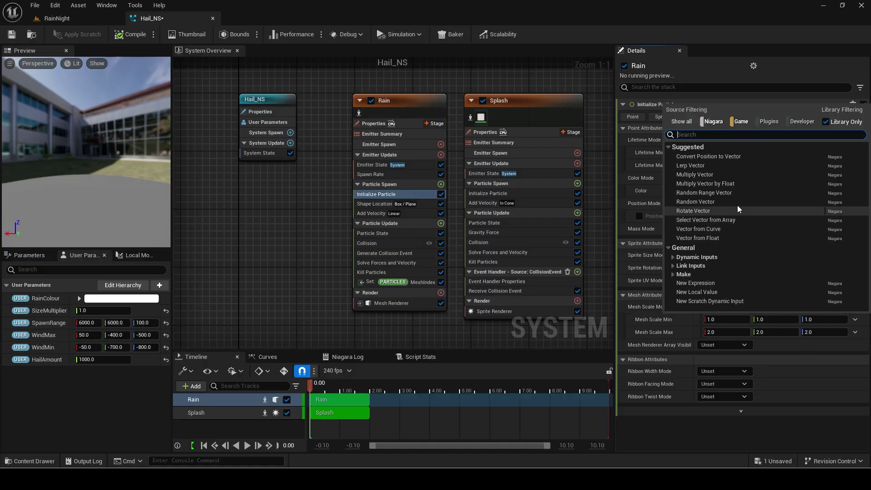
{"action": "left_click", "coordinate": [726, 184]}
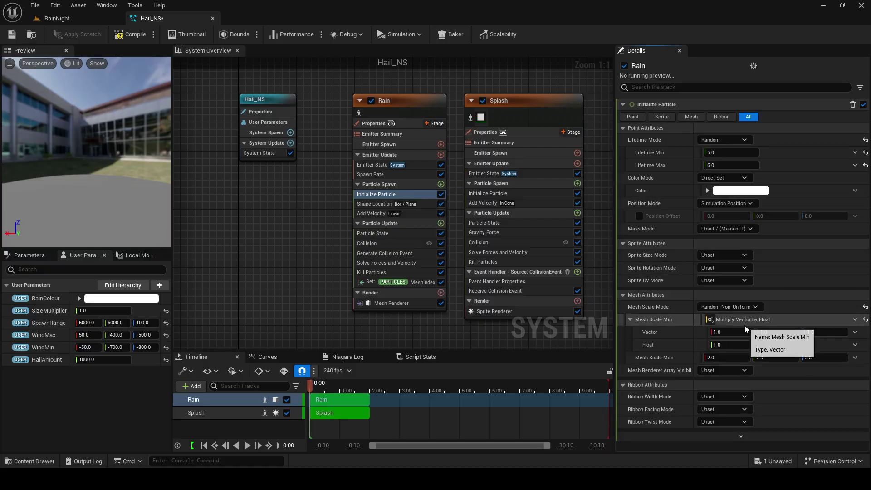
{"action": "left_click_drag", "start_coordinate": [46, 310], "coordinate": [718, 358]}
{"action": "left_click", "coordinate": [855, 357]}
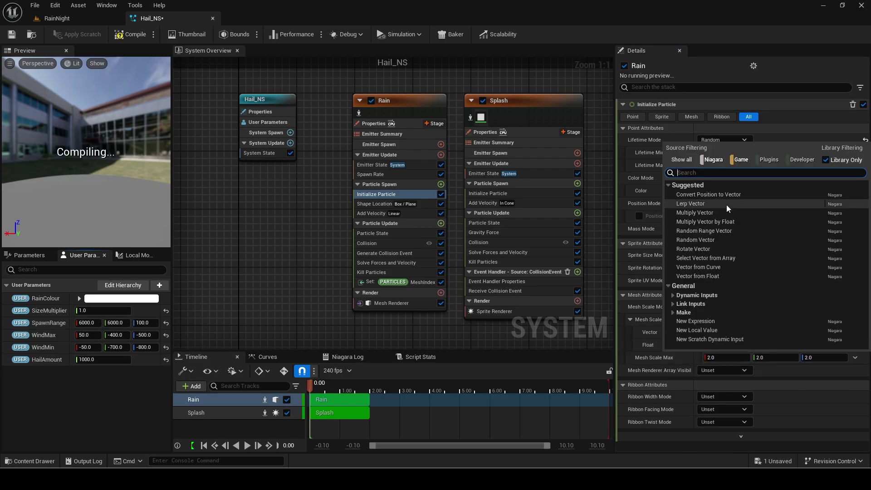
{"action": "left_click", "coordinate": [707, 222]}
{"action": "left_click_drag", "start_coordinate": [59, 311], "coordinate": [737, 382]}
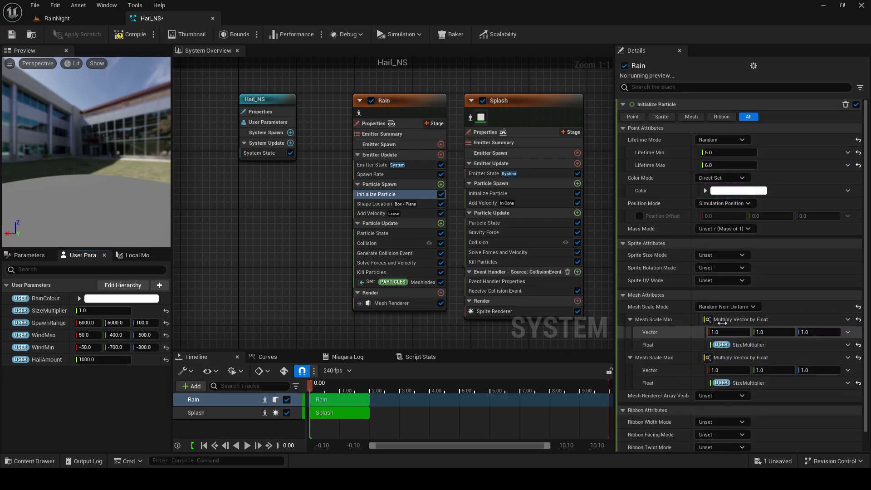
Make both mesh scale vectors Random Range Vectors, with minimum 0.5 for Mesh Scale Min and a range of 1.0 to 2.5 for Mesh Scale Max.
{"action": "left_click", "coordinate": [847, 332]}
{"action": "left_click", "coordinate": [719, 205]}
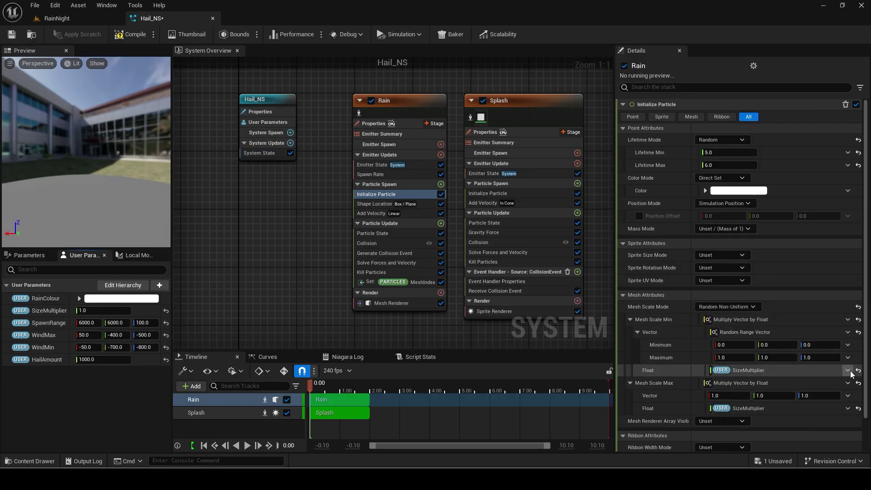
{"action": "left_click", "coordinate": [848, 395]}
{"action": "left_click", "coordinate": [717, 260]}
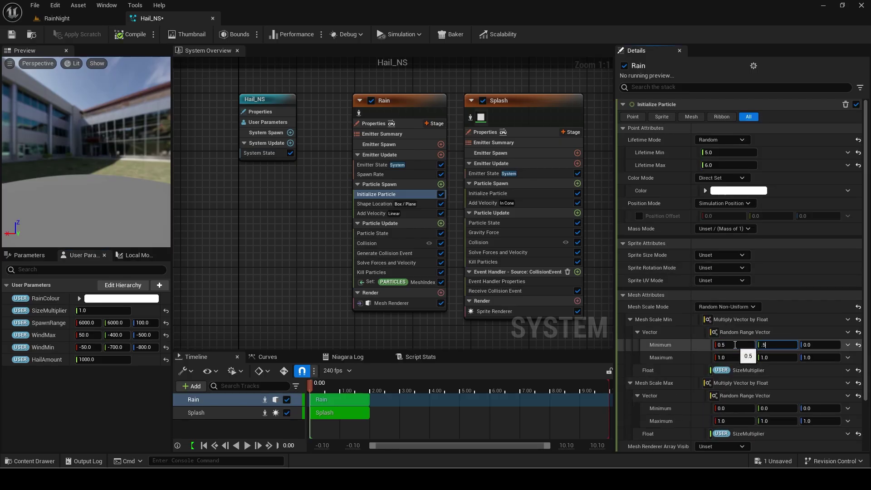
{"action": "left_click", "coordinate": [735, 408]}
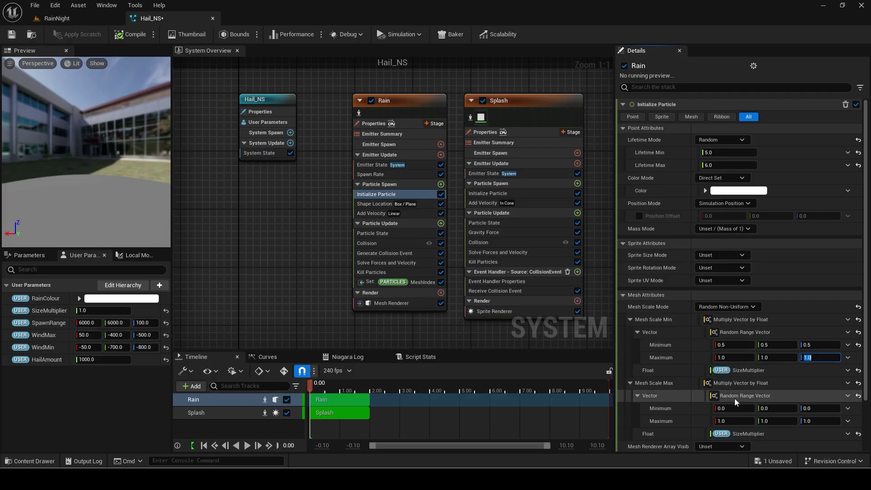
{"action": "type", "text": "1"}
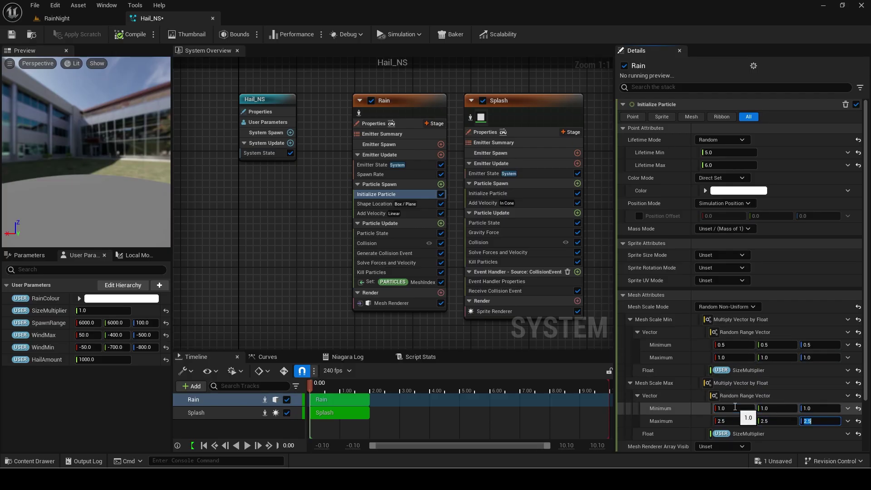
{"action": "scroll", "coordinate": [717, 405], "scroll_direction": "down", "scroll_amount": 5}
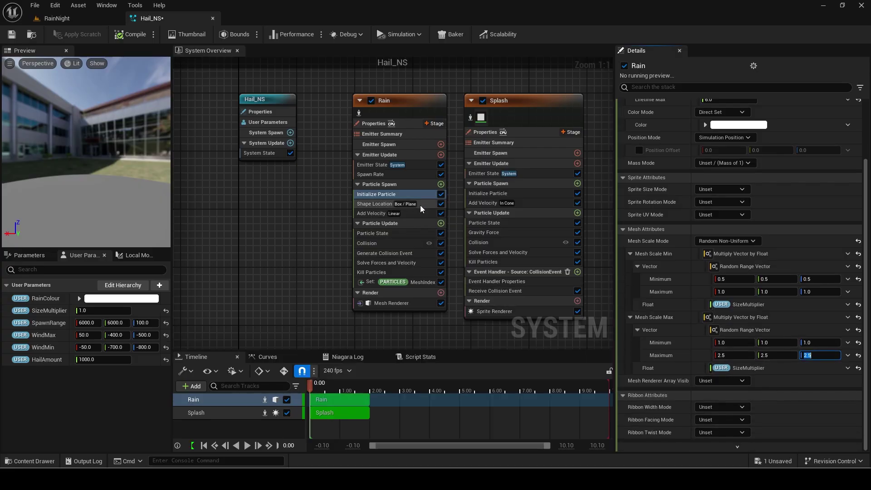
Add an Initial Mesh Orientation module to the Rain emitter's Particle Spawn group.
{"action": "left_click", "coordinate": [420, 204]}
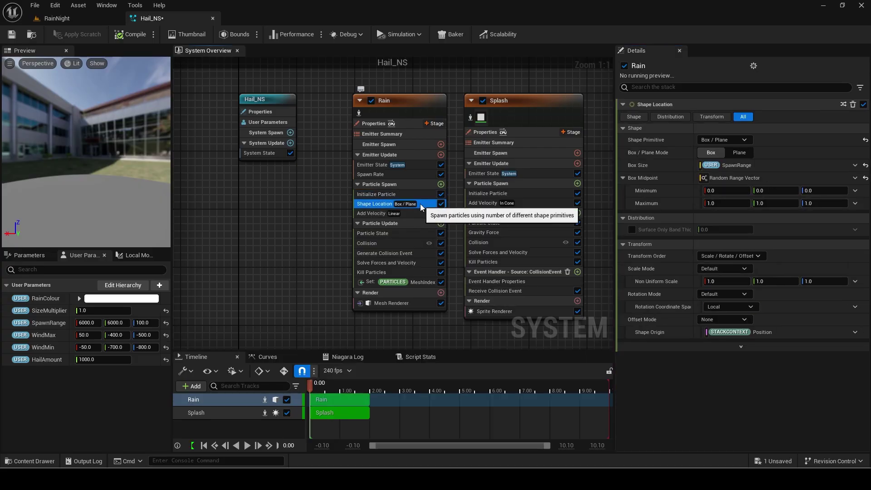
{"action": "left_click", "coordinate": [440, 184]}
{"action": "type", "text": "initial"}
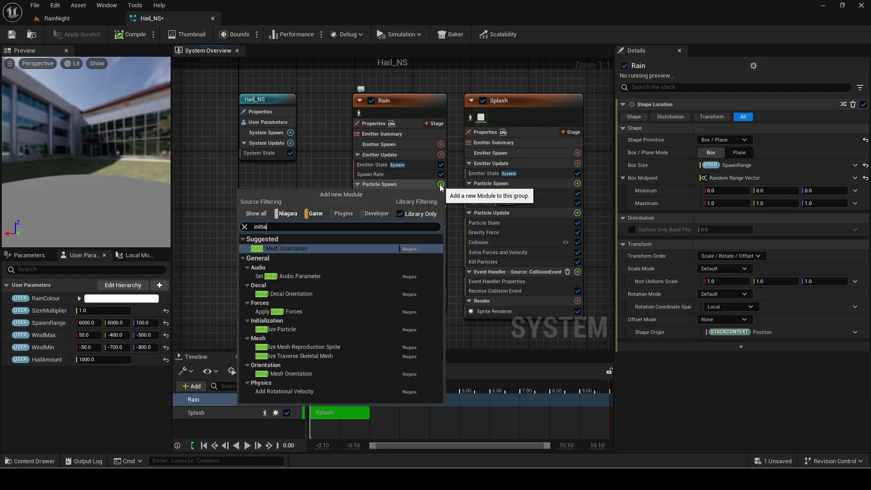
{"action": "key", "text": "Return"}
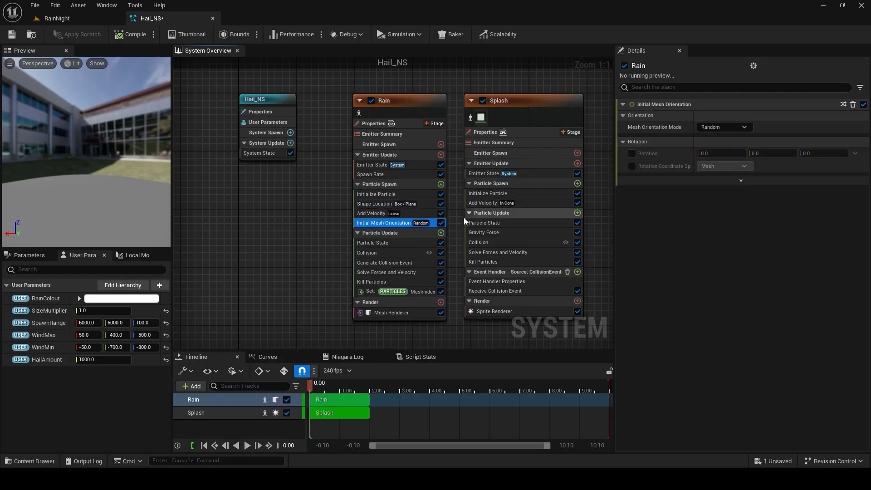
Add a Scale Mesh Size module to the Rain emitter's Particle Update, with Scale Factor using Vector from Curve falling from 1 to 0.
{"action": "left_click", "coordinate": [440, 233]}
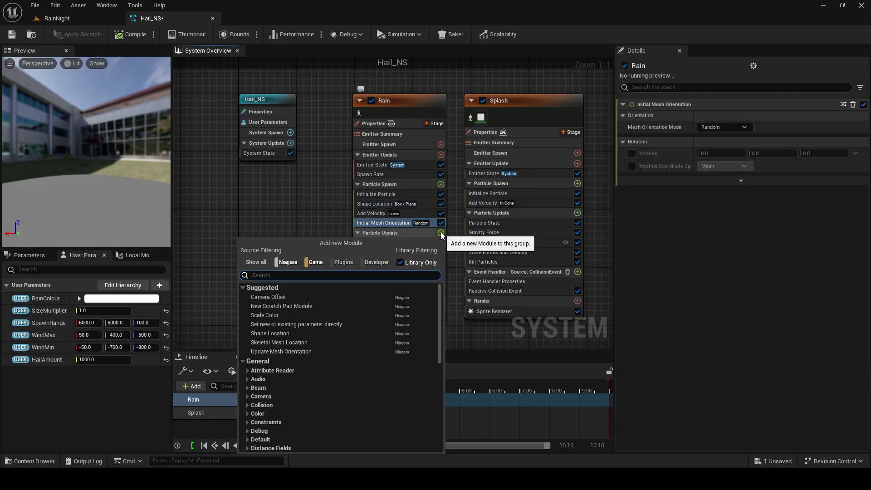
{"action": "type", "text": "scale mes"}
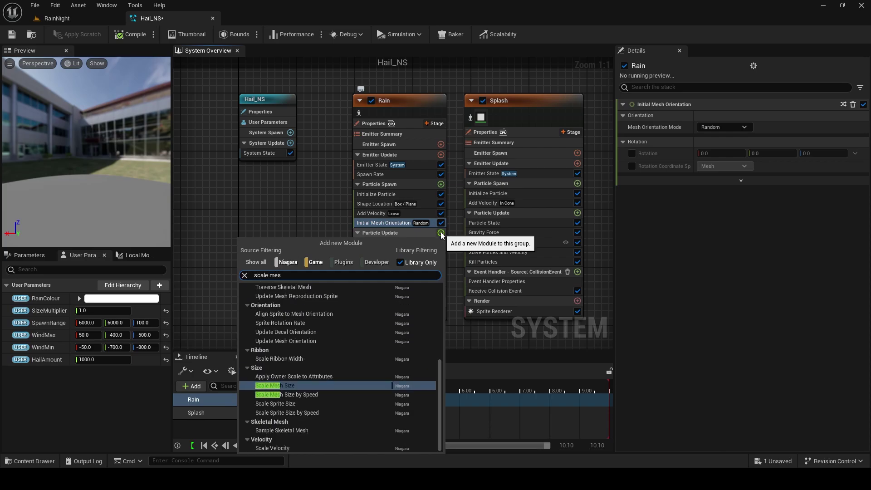
{"action": "key", "text": "Return"}
{"action": "left_click", "coordinate": [855, 117]}
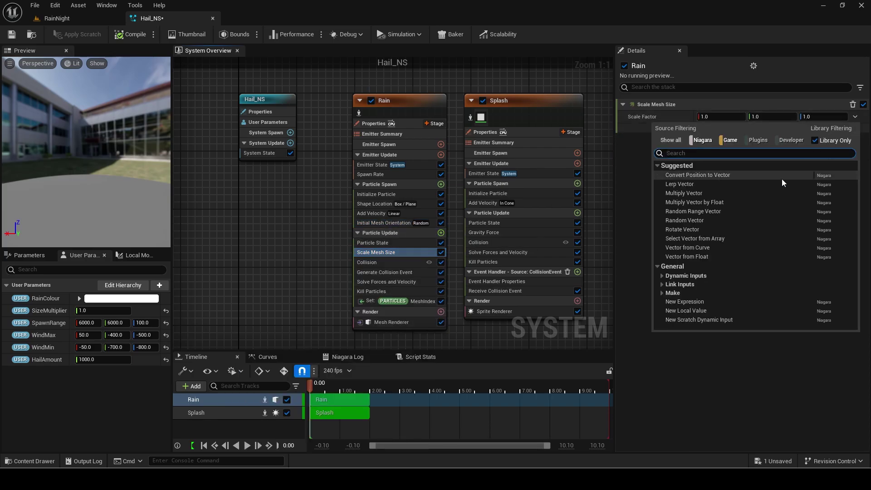
{"action": "left_click", "coordinate": [696, 247]}
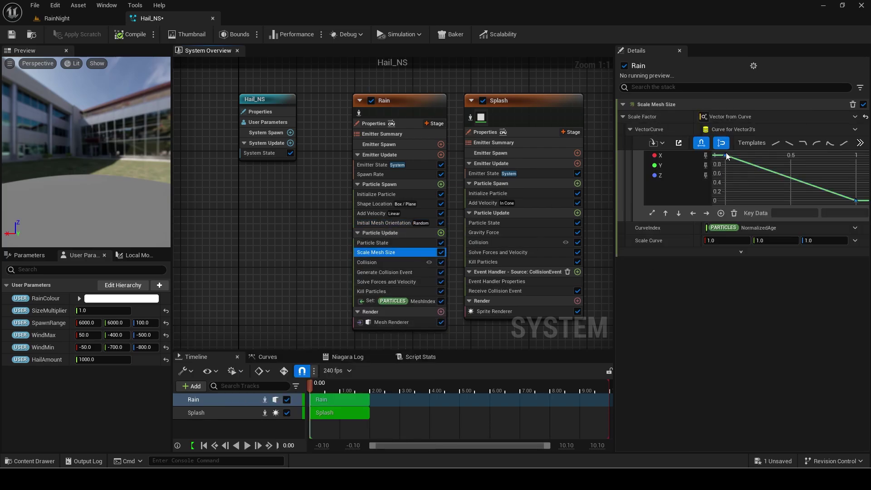
Make the Rain emitter's Collision Restitution a Random Range Float from 0.05 to 0.15.
{"action": "left_click", "coordinate": [384, 263]}
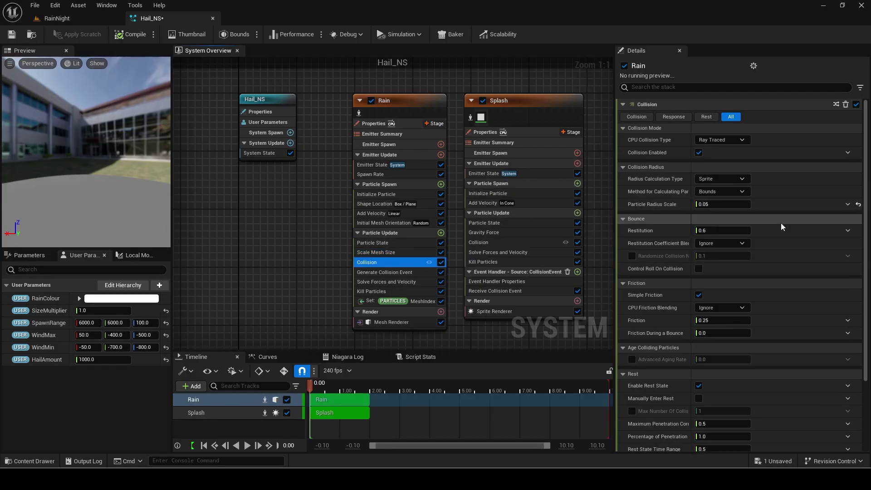
{"action": "left_click", "coordinate": [848, 232]}
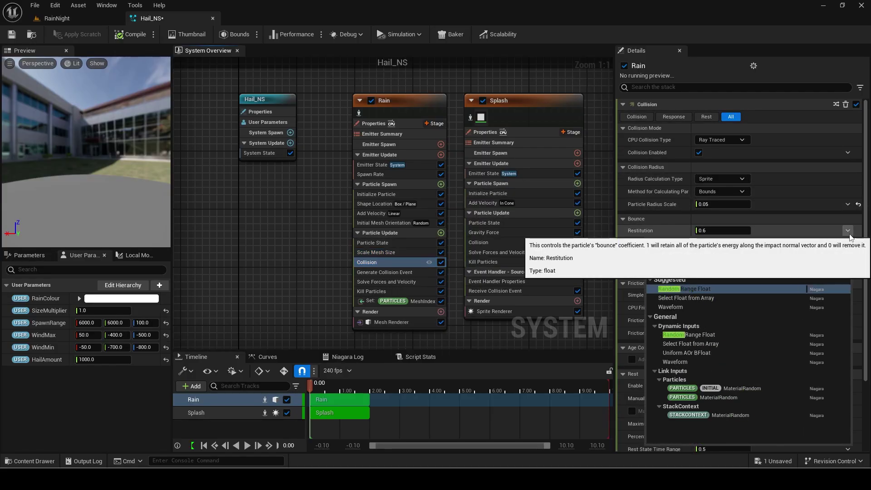
{"action": "left_click", "coordinate": [684, 324]}
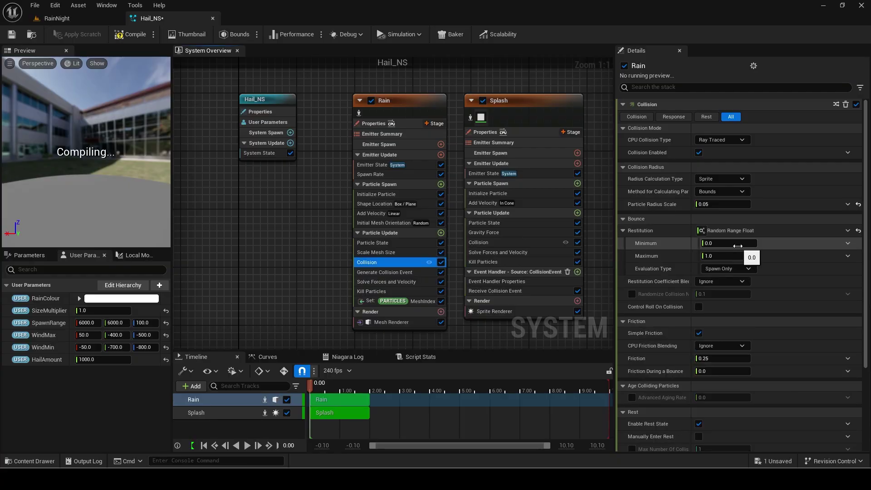
{"action": "left_click", "coordinate": [738, 246]}
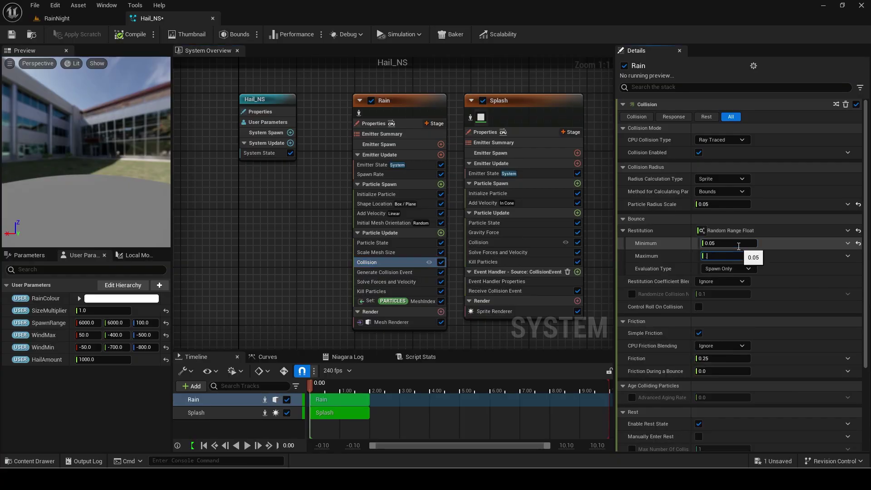
{"action": "key", "text": "Return"}
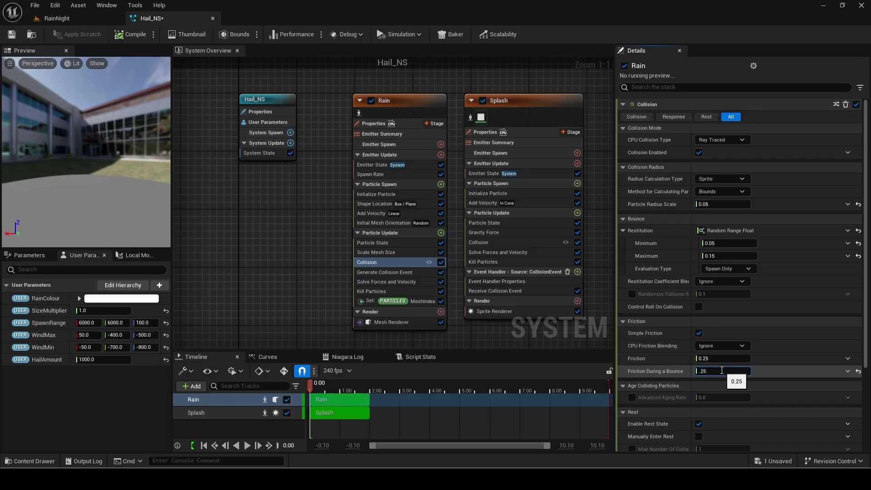
Set the Rain Collision module's Friction During a Bounce to 0.25 and enable its maximum number of collisions with a value of 2.
{"action": "key", "text": "Return"}
{"action": "scroll", "coordinate": [714, 345], "scroll_direction": "down", "scroll_amount": 5}
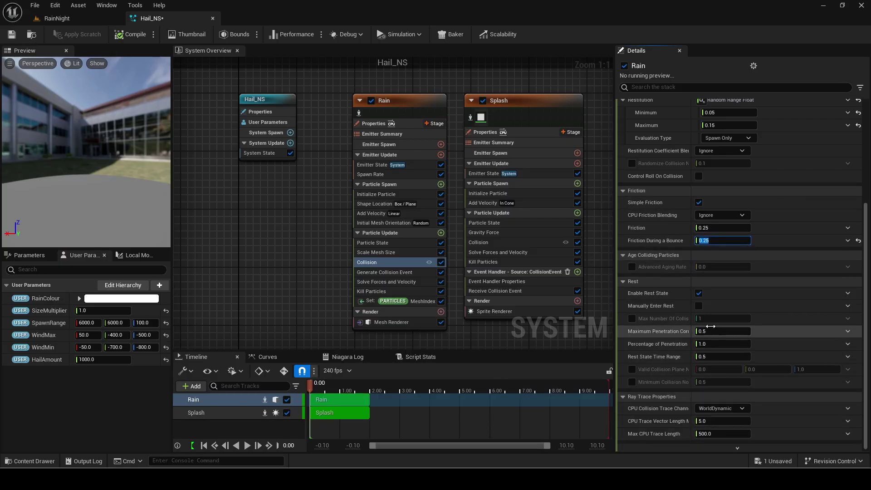
{"action": "left_click", "coordinate": [632, 318]}
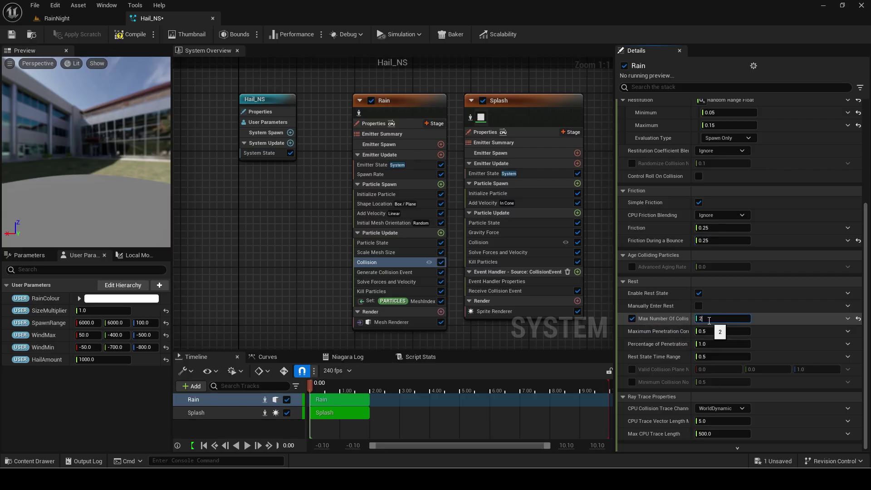
Delete the Kill Particles module from the Rain emitter and add a Gravity Force module to its Particle Update group.
{"action": "left_click", "coordinate": [409, 273]}
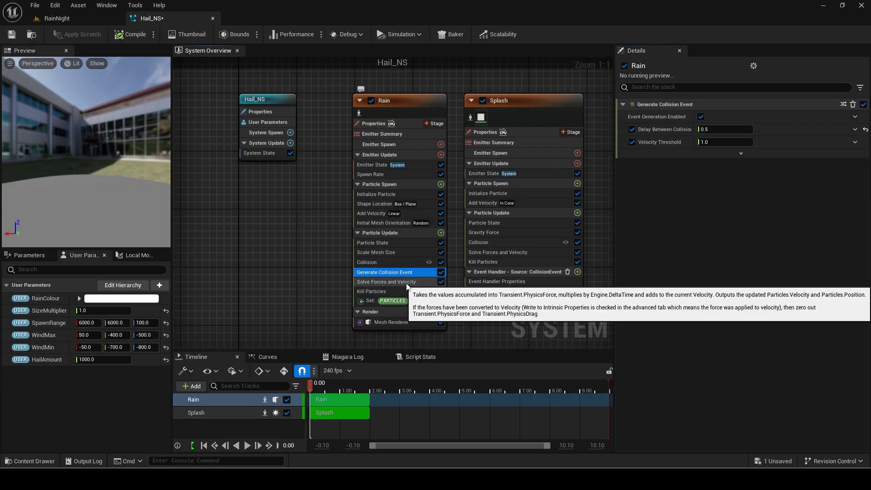
{"action": "left_click", "coordinate": [404, 291]}
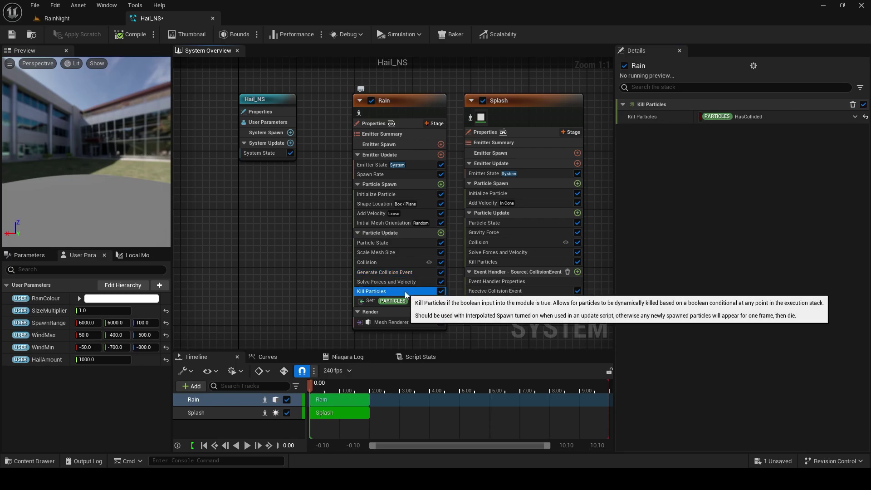
{"action": "key", "text": "Delete"}
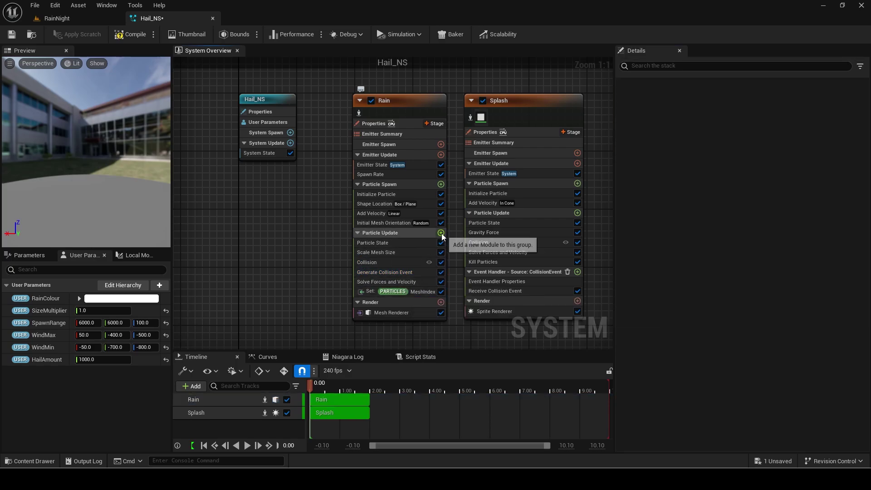
{"action": "left_click", "coordinate": [441, 234]}
{"action": "type", "text": "grav"}
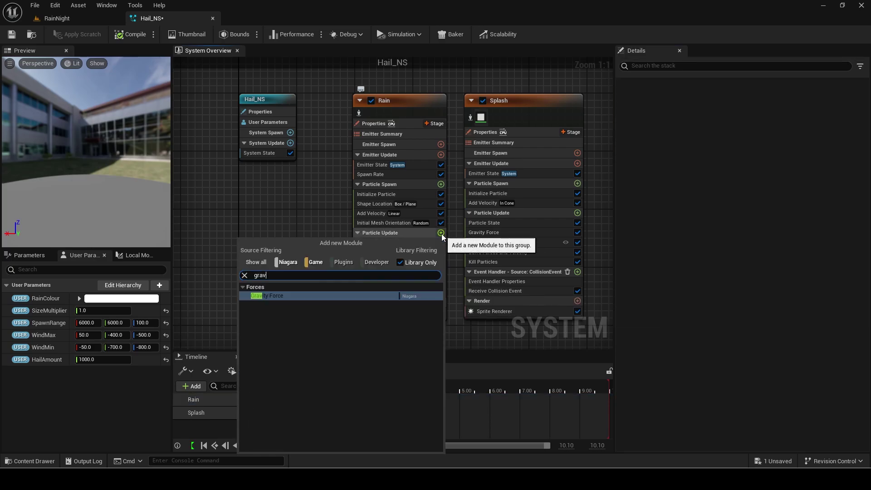
{"action": "key", "text": "Return"}
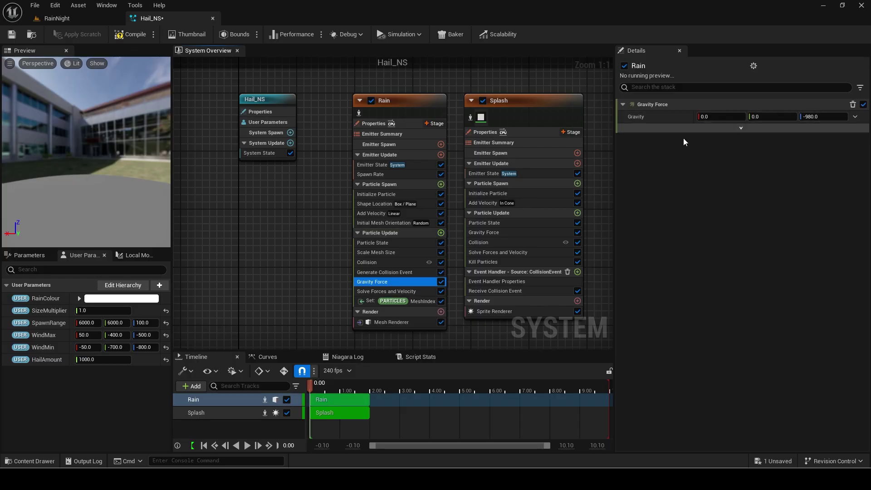
Assign the Ice_Mat_Sphere material from the level's content browser to the Splash emitter's Sprite Renderer.
{"action": "left_click", "coordinate": [535, 110]}
{"action": "right_click_drag", "start_coordinate": [535, 111], "coordinate": [500, 112]}
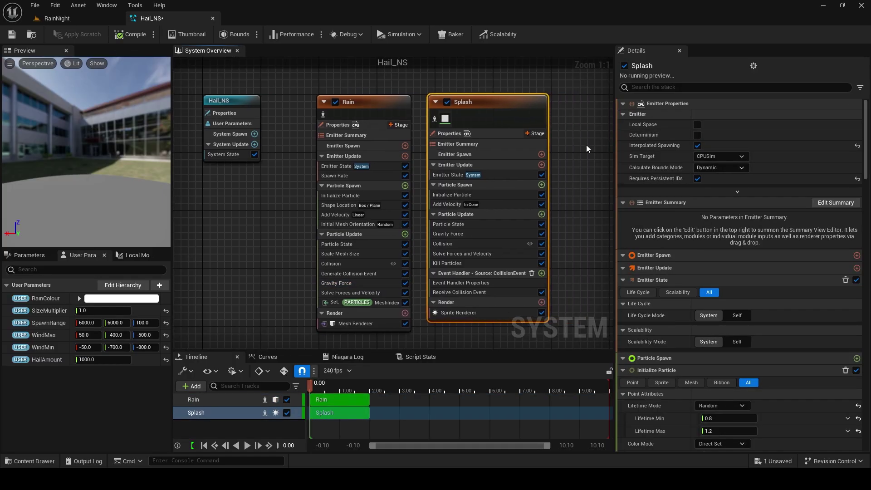
{"action": "left_click", "coordinate": [458, 313]}
{"action": "left_click", "coordinate": [56, 19]}
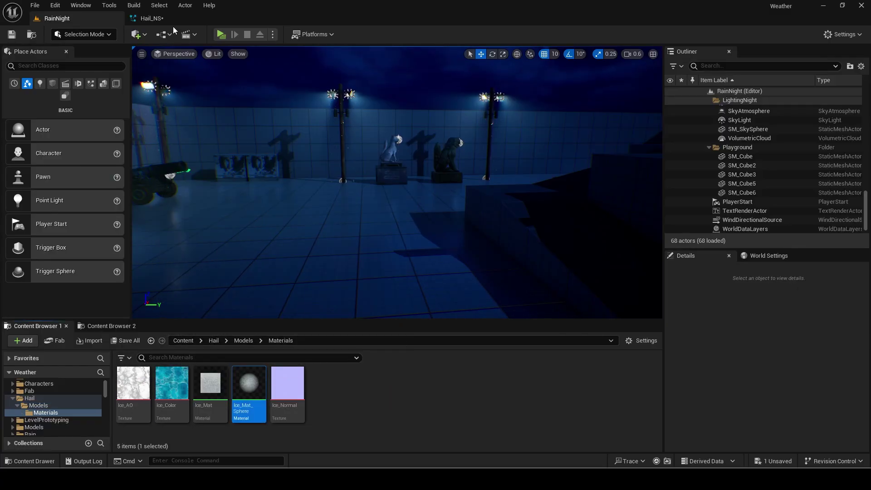
{"action": "left_click", "coordinate": [152, 18]}
{"action": "left_click", "coordinate": [727, 140]}
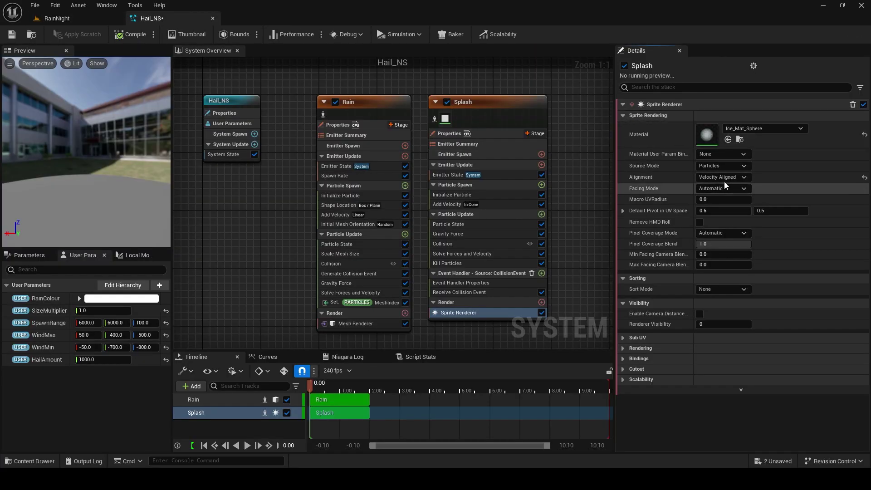
Set the Splash emitter's Initialize Particle lifetime to a minimum of 5.0 and a maximum of 6.0.
{"action": "left_click", "coordinate": [494, 175]}
{"action": "left_click", "coordinate": [481, 195]}
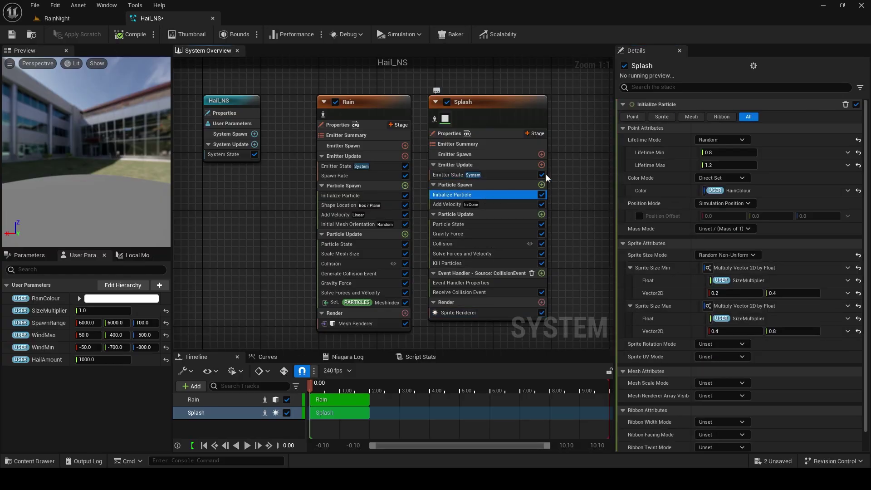
{"action": "left_click", "coordinate": [715, 152]}
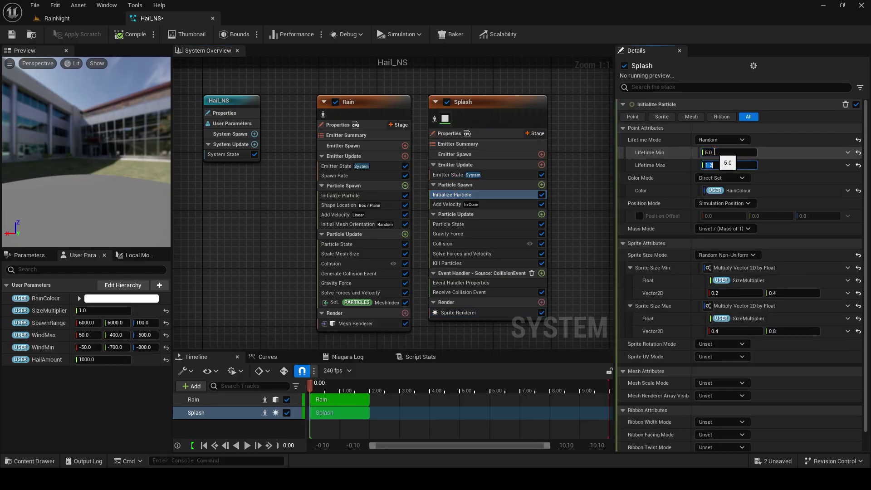
{"action": "key", "text": "Return"}
Reset the Splash particle Color to its default and set the Sprite Size vectors to 0.5 × 3.0 minimum and 4.0 × 6.0 maximum.
{"action": "left_click", "coordinate": [858, 190]}
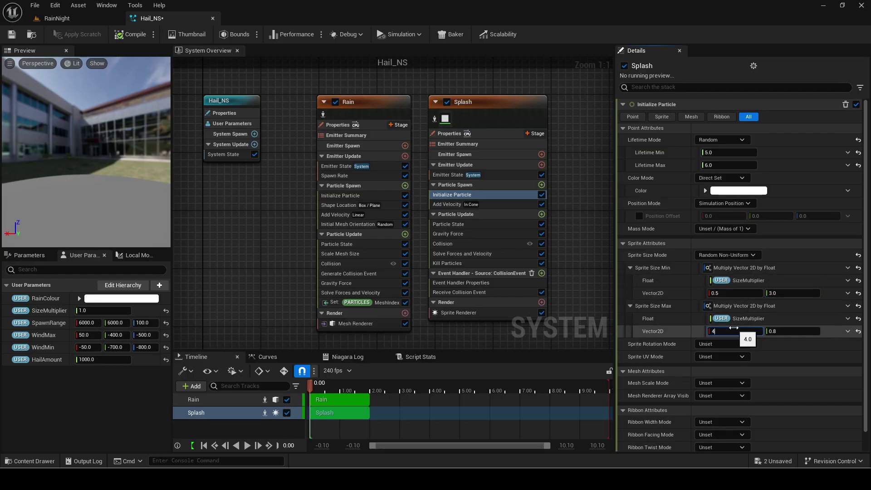
{"action": "type", "text": "6"}
{"action": "key", "text": "Return"}
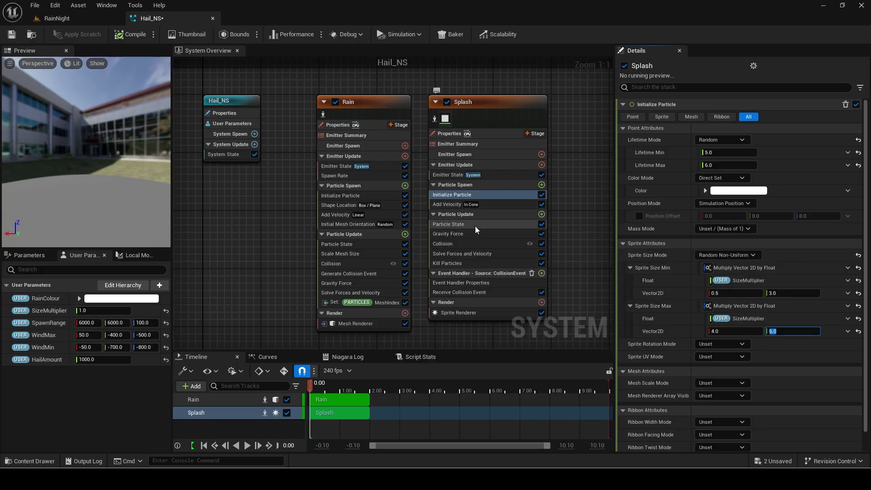
Add a Scale Sprite Size module to the Splash emitter's Particle Update and apply the descending curve template.
{"action": "left_click", "coordinate": [542, 214]}
{"action": "type", "text": "sca"}
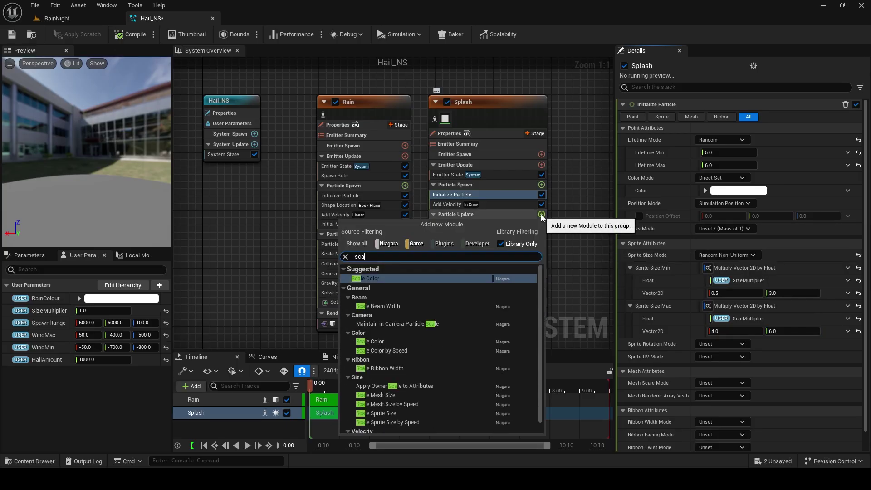
{"action": "type", "text": "le spr"}
{"action": "key", "text": "Return"}
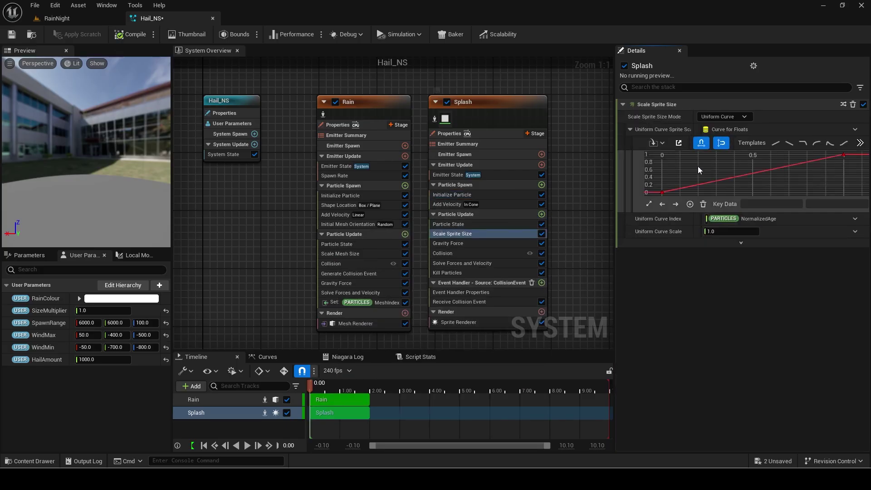
{"action": "left_click", "coordinate": [786, 144]}
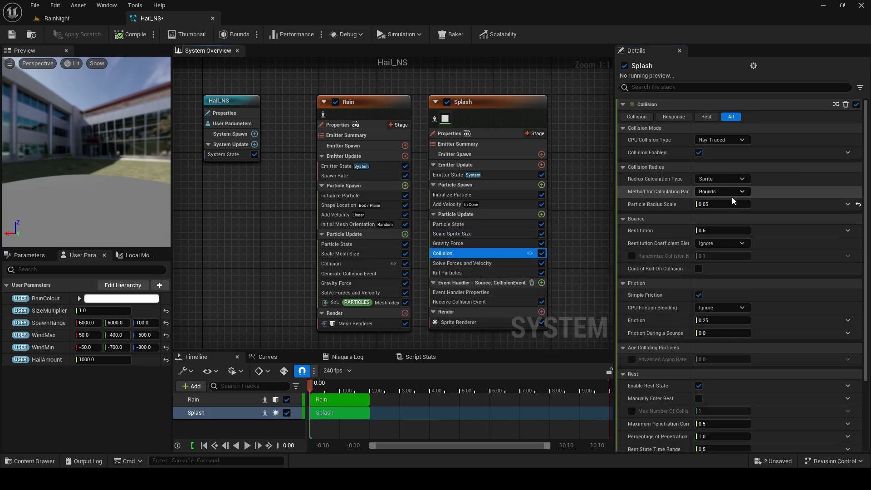
Set the Splash Collision module's Particle Radius Scale to 0.2 and delete the emitter's Kill Particles module.
{"action": "left_click", "coordinate": [725, 204]}
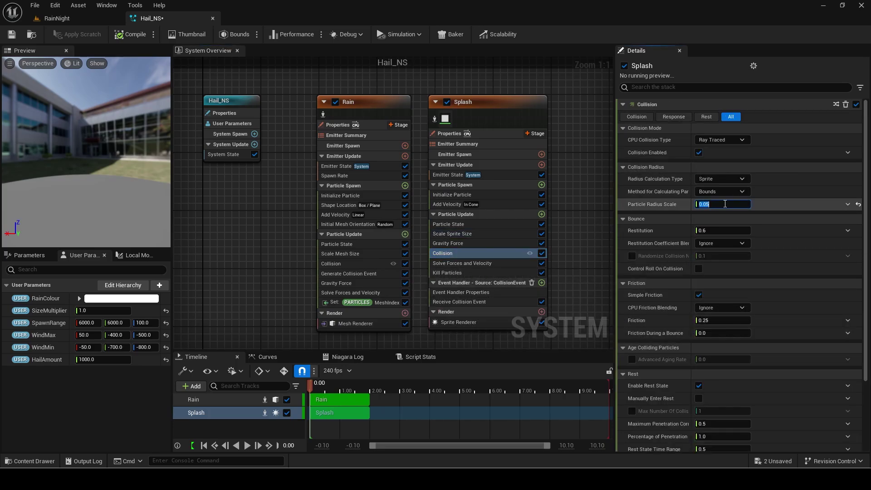
{"action": "left_click", "coordinate": [477, 273]}
{"action": "key", "text": "Delete"}
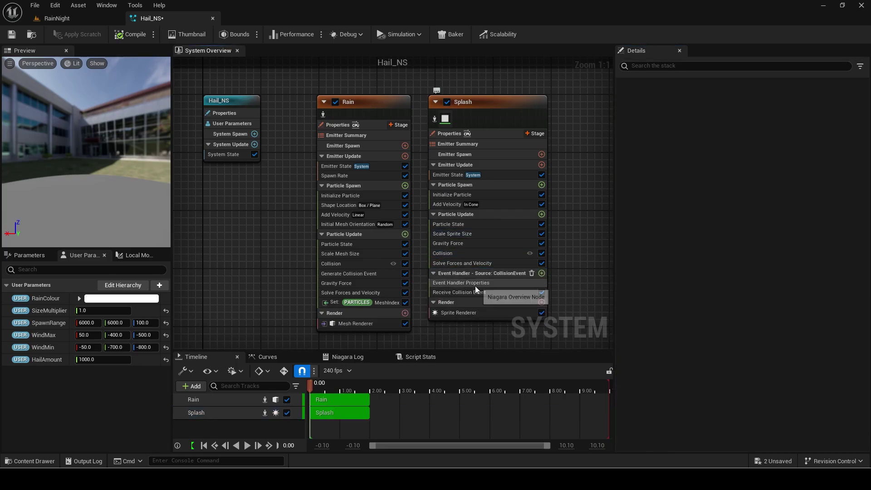
Enable Random Spawn Number in the Splash emitter's Event Handler Properties and set Spawn Number to 2.
{"action": "left_click", "coordinate": [475, 282]}
{"action": "left_click", "coordinate": [699, 158]}
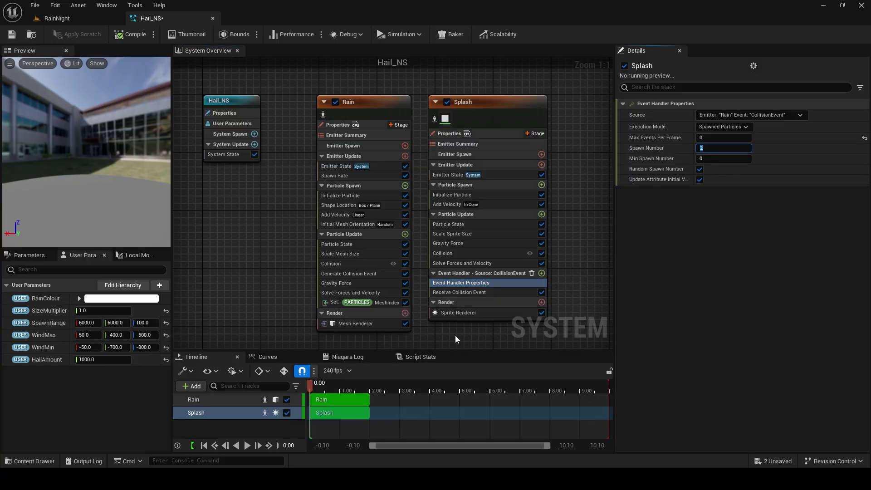
Rename the Rain emitter to Hail and the Splash emitter to Chunks.
{"action": "scroll", "coordinate": [431, 308], "scroll_direction": "down", "scroll_amount": 1}
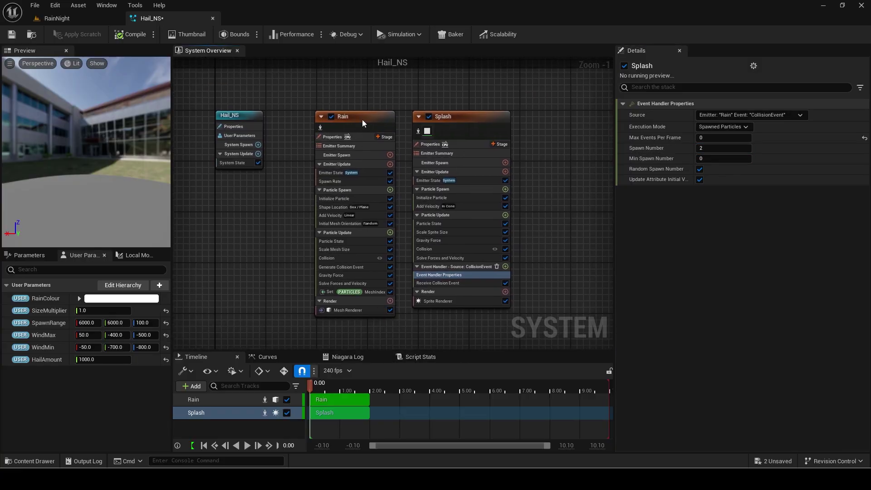
{"action": "double_click", "coordinate": [362, 119]}
{"action": "type", "text": "Hail"}
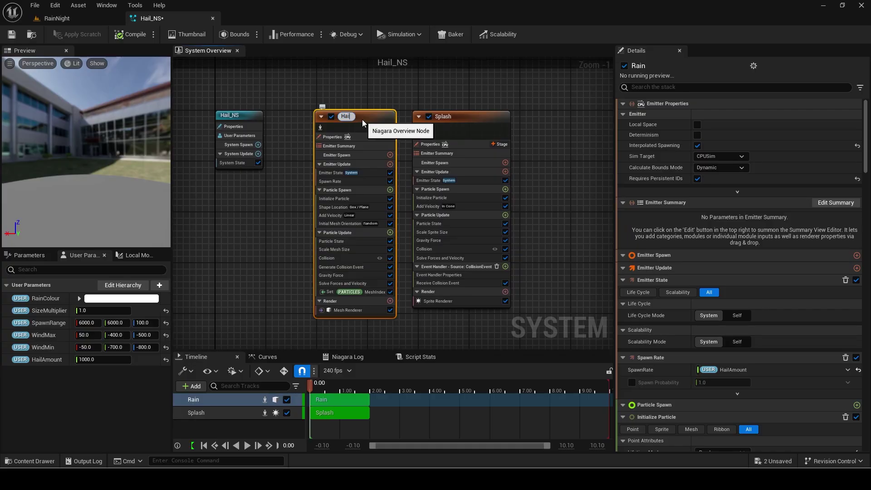
{"action": "key", "text": "Return"}
{"action": "double_click", "coordinate": [450, 127]}
{"action": "type", "text": "Ch"}
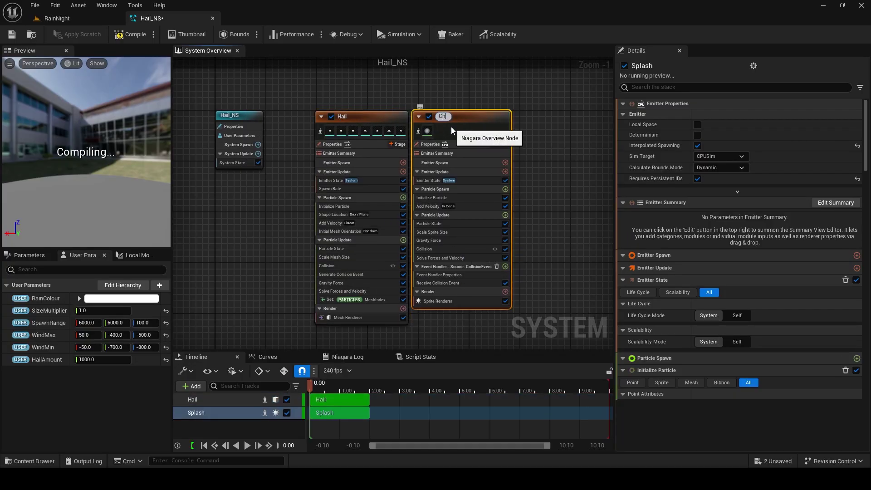
{"action": "type", "text": "unks"}
{"action": "key", "text": "Return"}
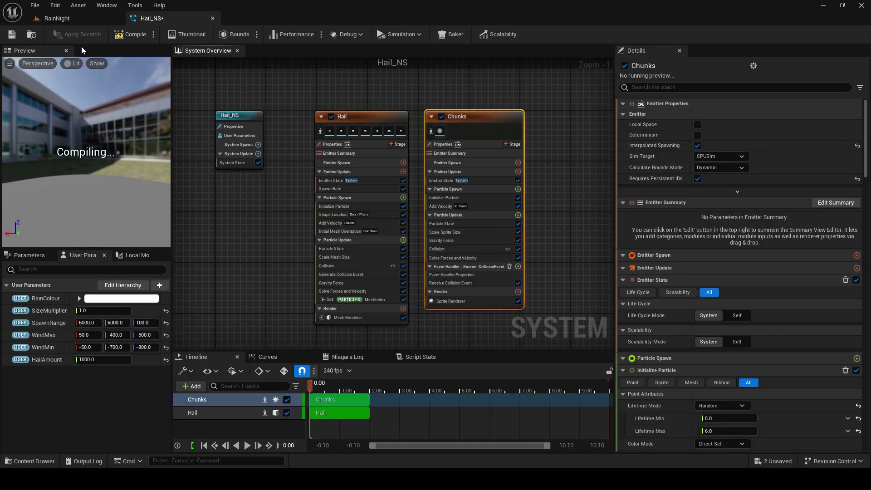
Save all modified assets and locate the Hail_NS system in the content browser.
{"action": "left_click", "coordinate": [34, 5]}
{"action": "left_click", "coordinate": [56, 89]}
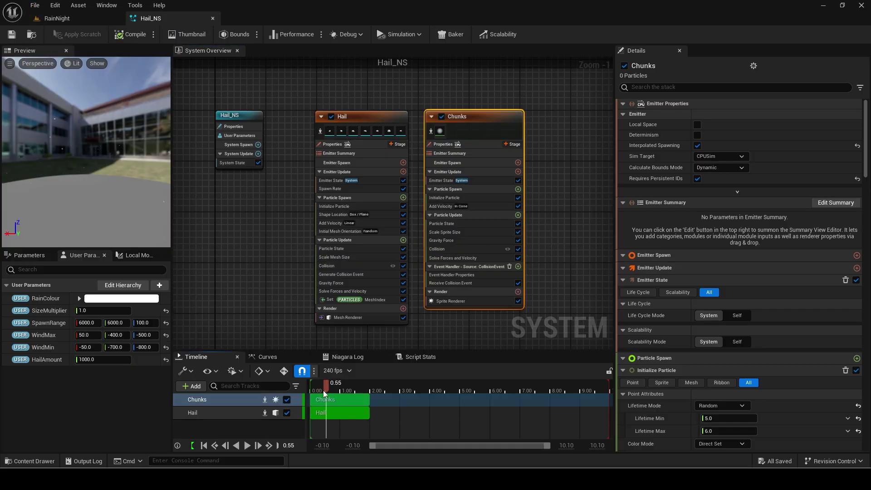
{"action": "left_click", "coordinate": [33, 36]}
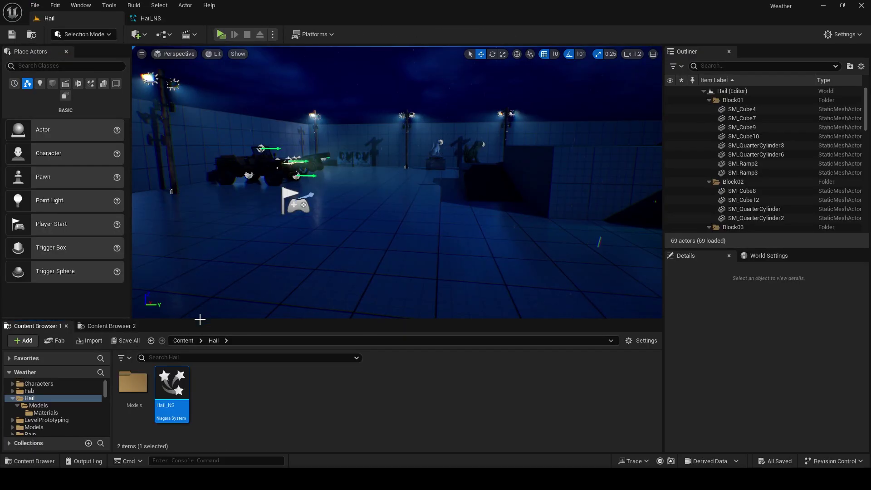
Place the Hail_NS system in the level and set its location to 1500, 1750, 1500.
{"action": "left_click_drag", "start_coordinate": [172, 399], "coordinate": [404, 200]}
{"action": "right_click_drag", "start_coordinate": [404, 200], "coordinate": [427, 227]}
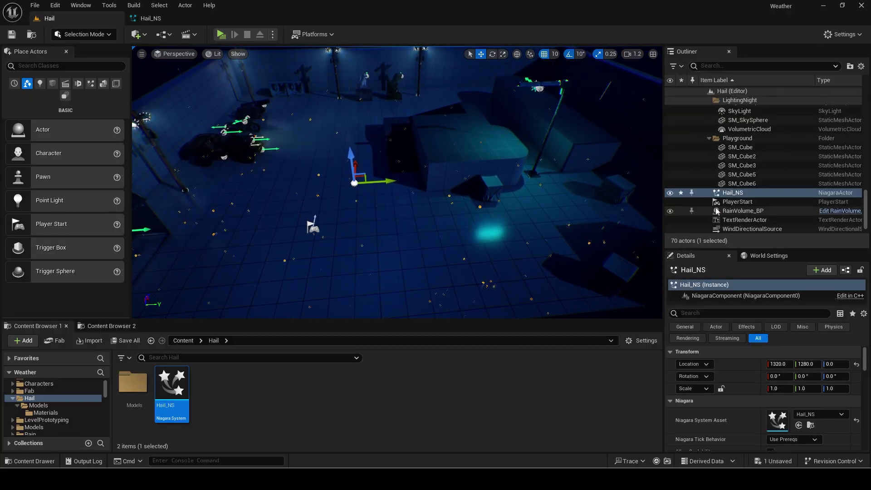
{"action": "left_click", "coordinate": [748, 210]}
{"action": "left_click", "coordinate": [733, 192]}
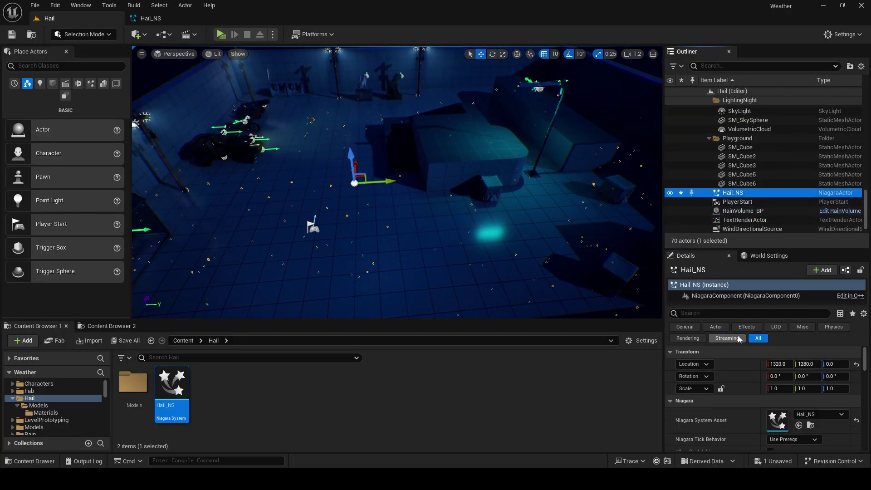
{"action": "right_click_drag", "start_coordinate": [502, 219], "coordinate": [498, 170]}
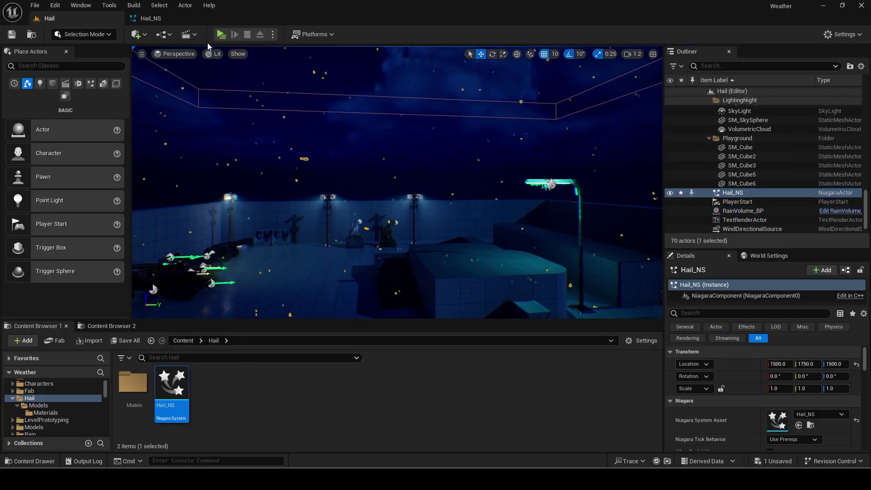
Play-test the level to preview the hail, comparing the SizeMultiplier values 1 and 4.
{"action": "left_click", "coordinate": [221, 34]}
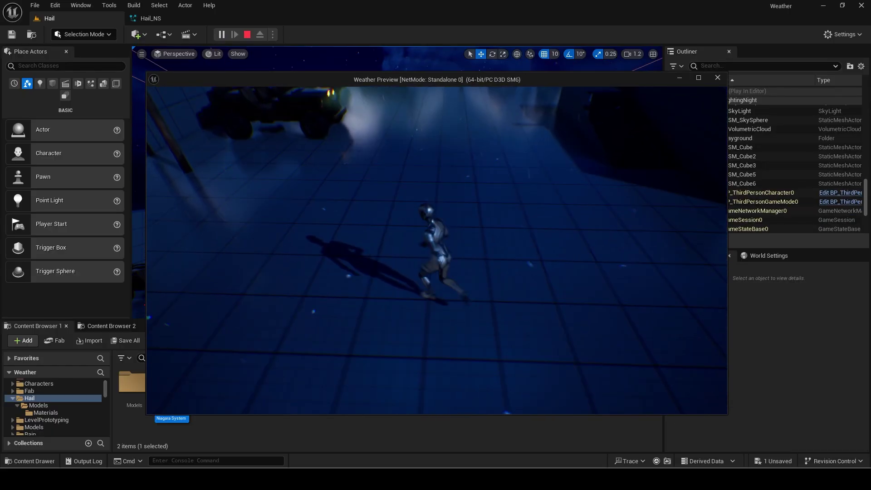
{"action": "key", "text": "Escape"}
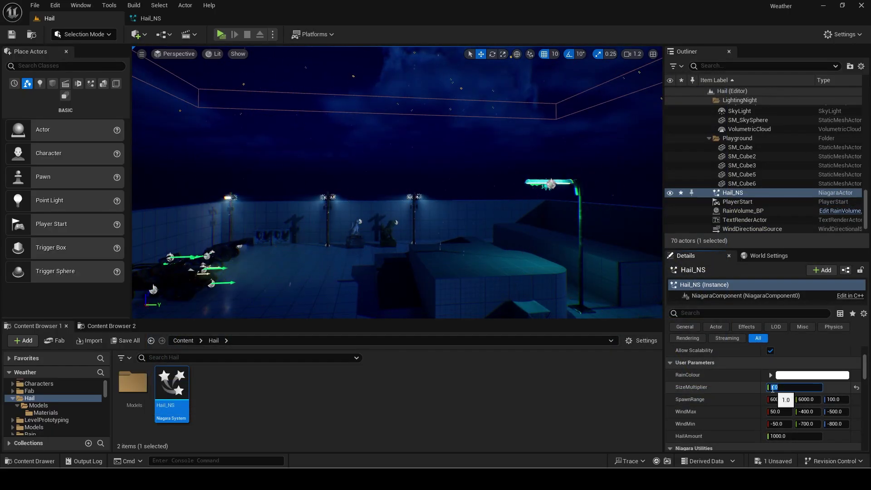
{"action": "key", "text": "alt+p"}
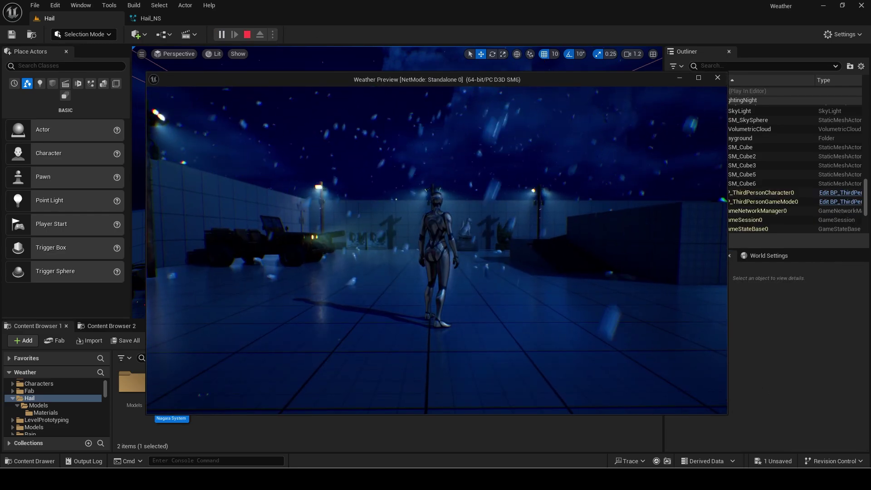
{"action": "key", "text": "Escape"}
Set the placed Hail_NS actor's SizeMultiplier to 1.
{"action": "left_click", "coordinate": [786, 387]}
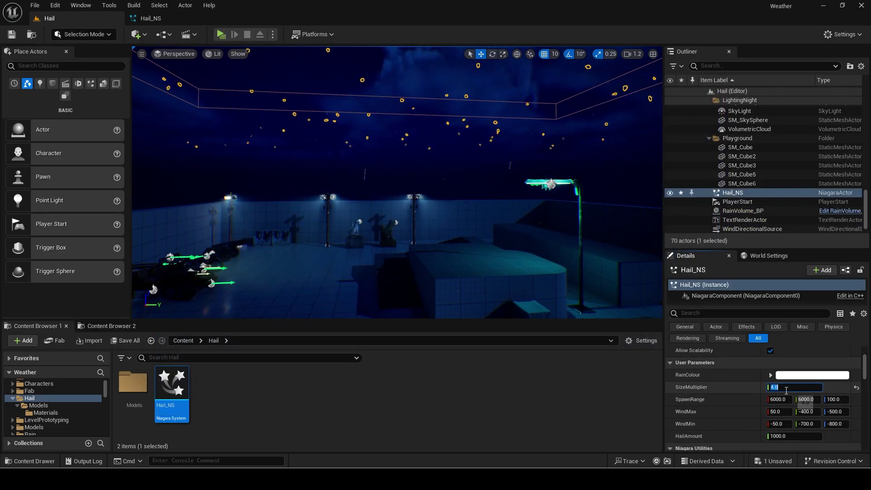
{"action": "type", "text": "1"}
{"action": "key", "text": "Return"}
Set Friction and Friction During a Bounce to 0.5 in the Hail emitter's Collision module of Hail_NS and save the system.
{"action": "double_click", "coordinate": [171, 391]}
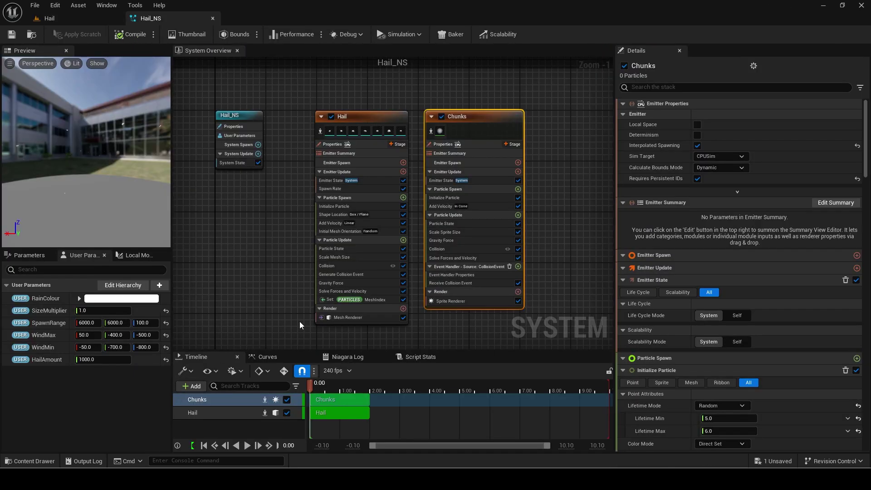
{"action": "left_click", "coordinate": [356, 268]}
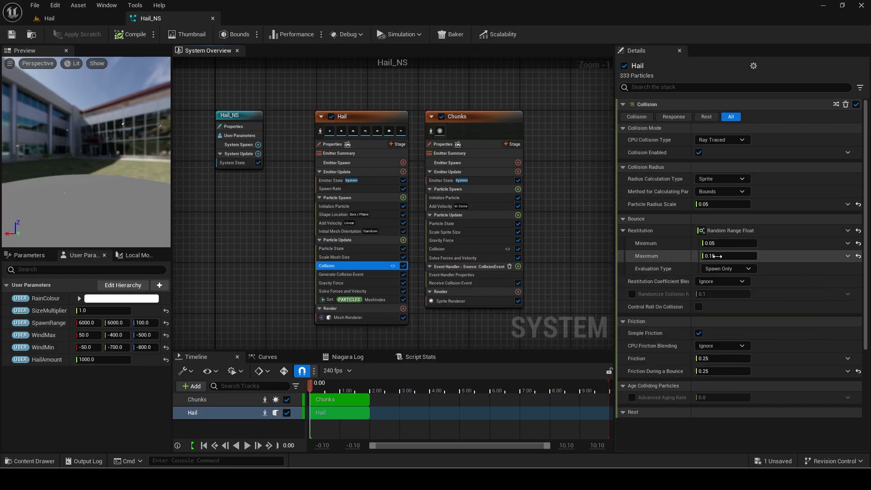
{"action": "left_click", "coordinate": [726, 256]}
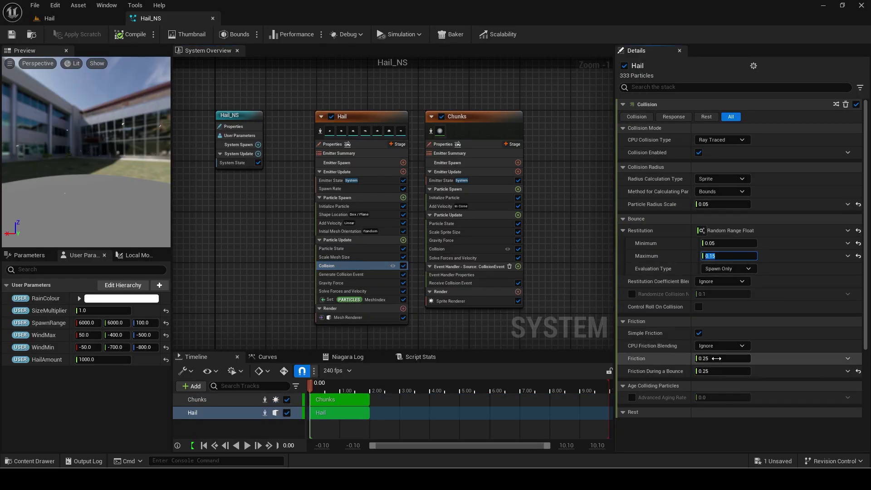
{"action": "left_click", "coordinate": [717, 370]}
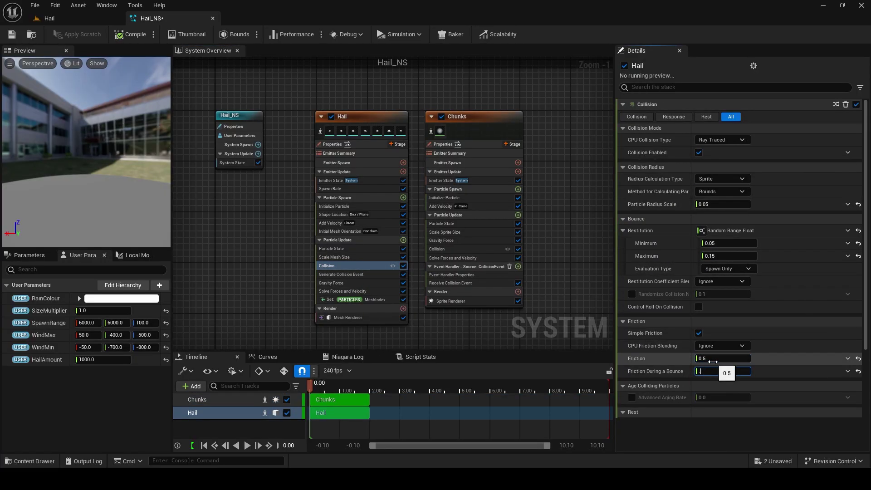
{"action": "left_click", "coordinate": [11, 35]}
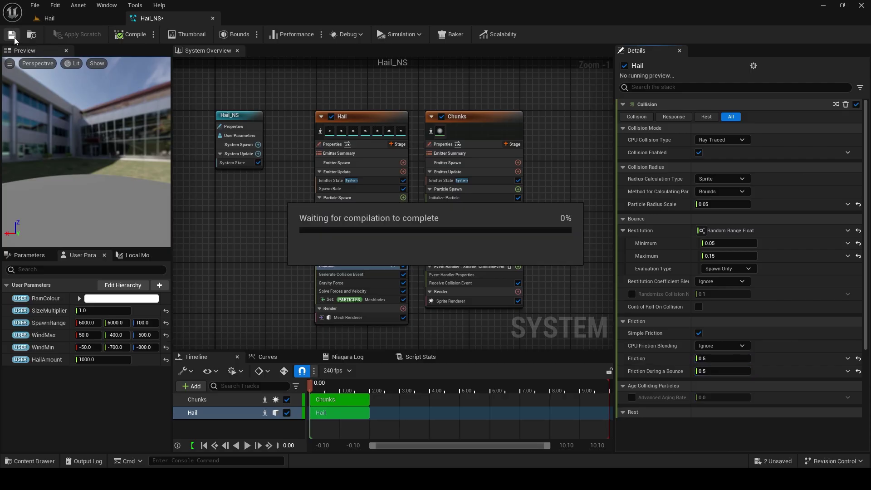
Set the placed Hail_NS actor's HailAmount to 3000, WindMax Y to -200 and WindMin Y to -400, and play the level.
{"action": "left_click", "coordinate": [69, 19]}
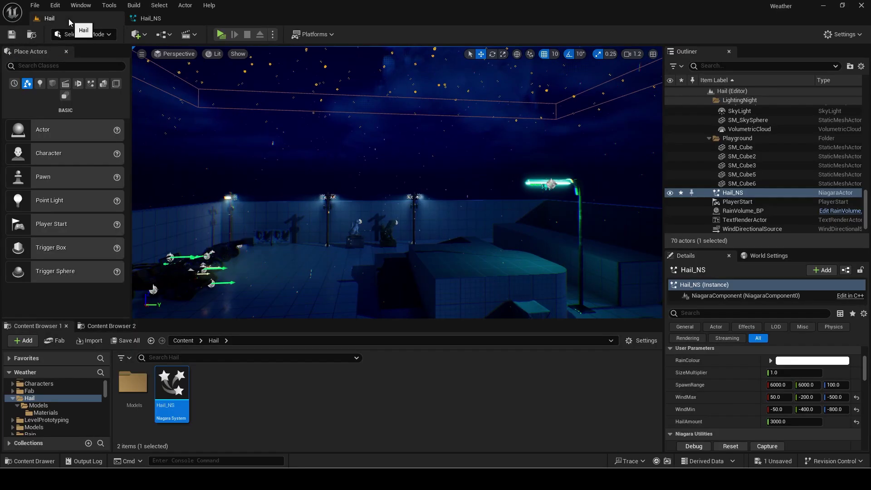
{"action": "left_click", "coordinate": [221, 34]}
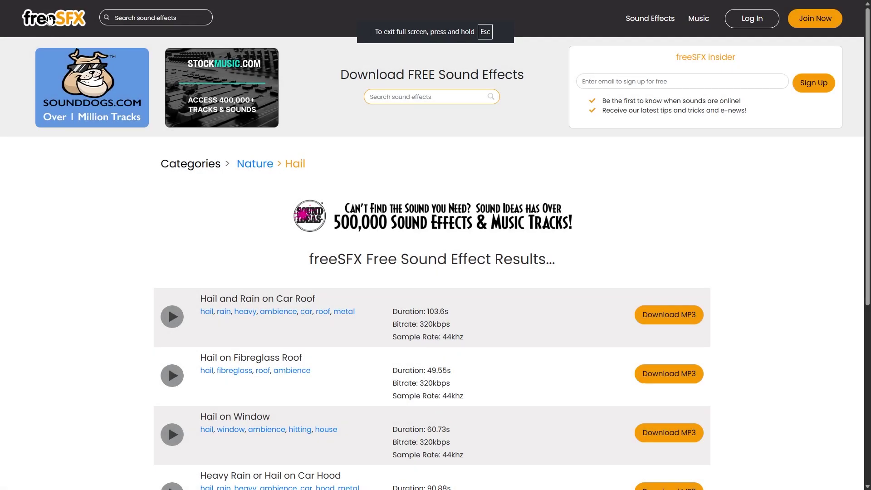
Switch to the freeSFX website and preview the "Hail on Fibreglass Roof" sound effect.
{"action": "left_click", "coordinate": [172, 375]}
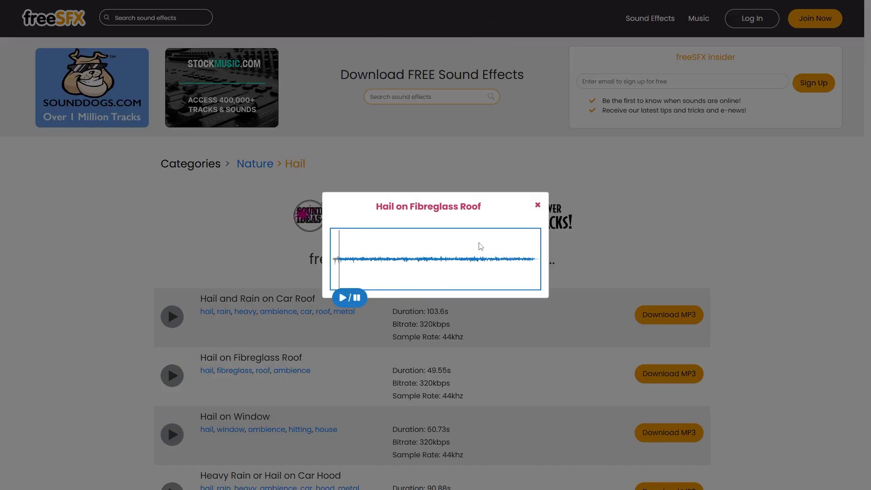
{"action": "left_click", "coordinate": [537, 206]}
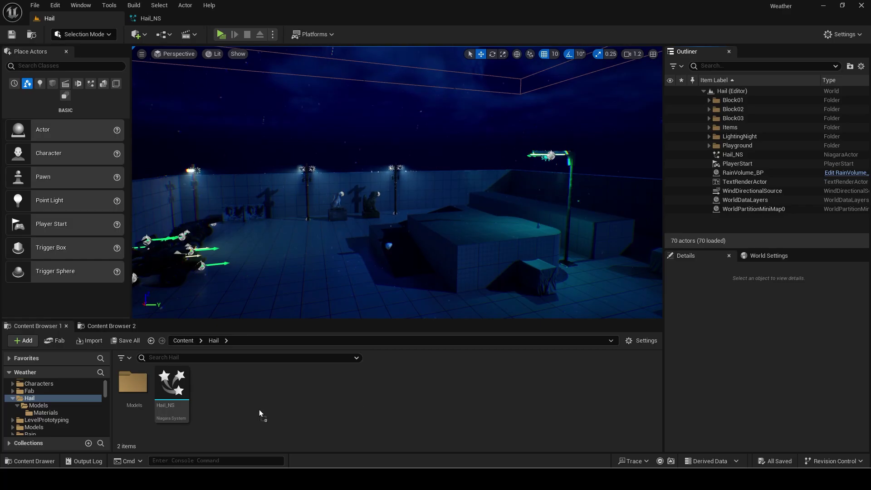
Import the HailLoop sound into the Hail folder and place it in the level as an ambient sound.
{"action": "left_click_drag", "start_coordinate": [260, 409], "coordinate": [254, 408]}
{"action": "double_click", "coordinate": [211, 387]}
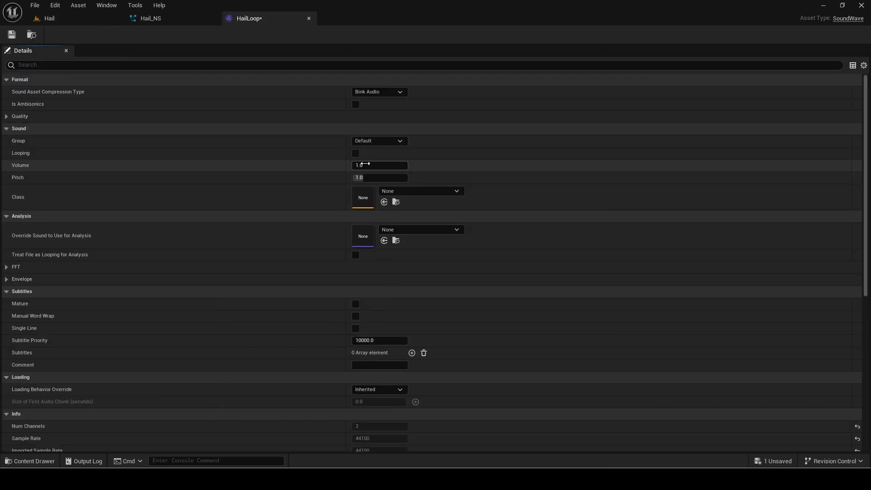
{"action": "left_click", "coordinate": [309, 19]}
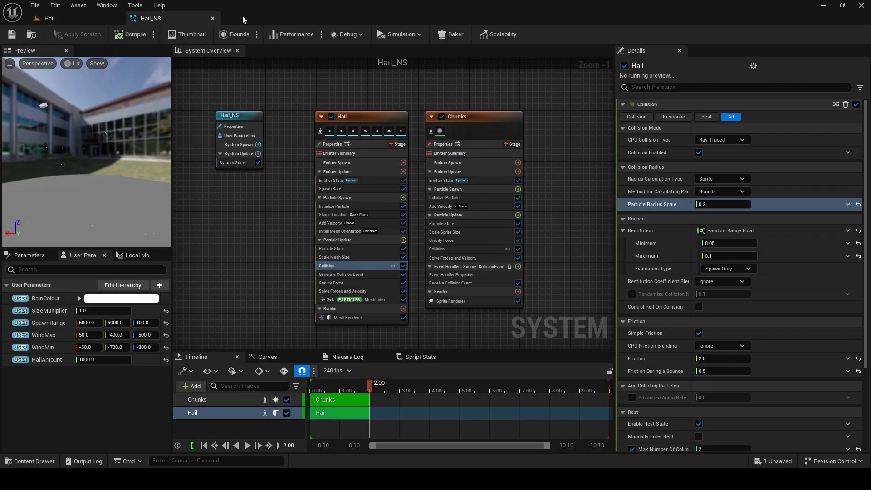
{"action": "left_click", "coordinate": [213, 18]}
{"action": "left_click_drag", "start_coordinate": [333, 301], "coordinate": [345, 272]}
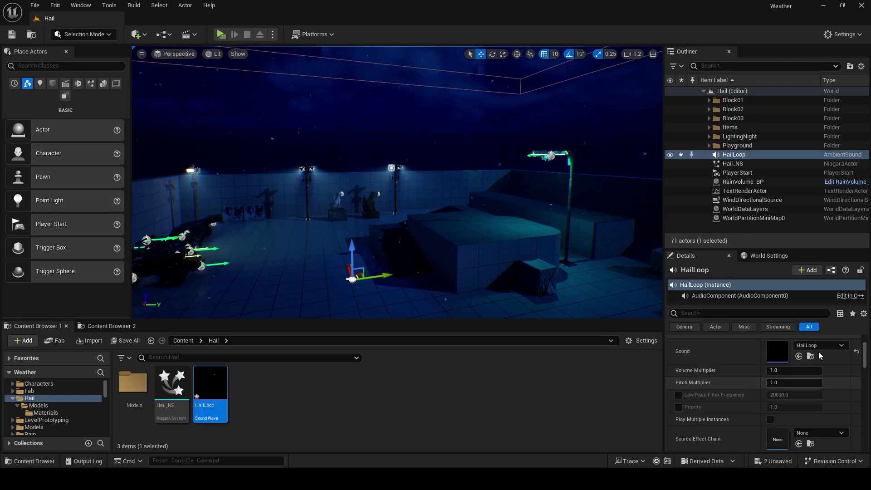
Play-test the hail with its looping sound, running the character around the level to the bus shelter.
{"action": "left_click", "coordinate": [221, 34]}
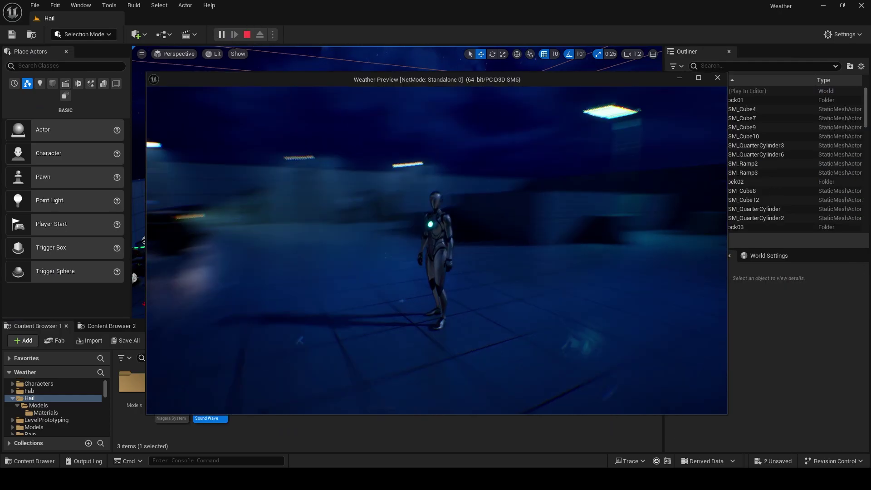
{"action": "key", "text": "w"}
{"action": "key", "text": "d"}
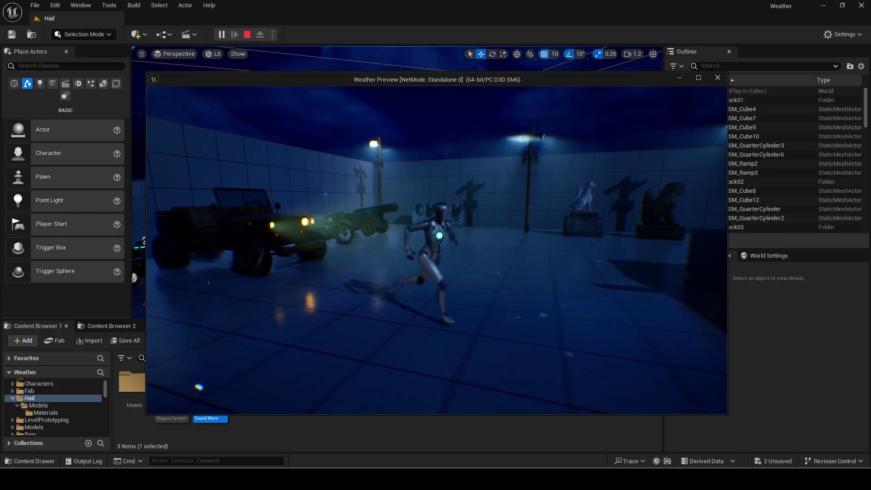
{"action": "key", "text": "s"}
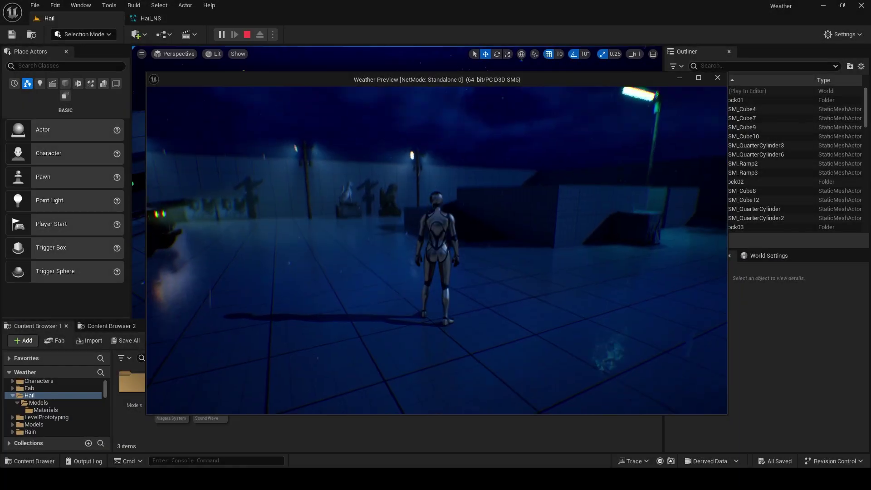
{"action": "key", "text": "w"}
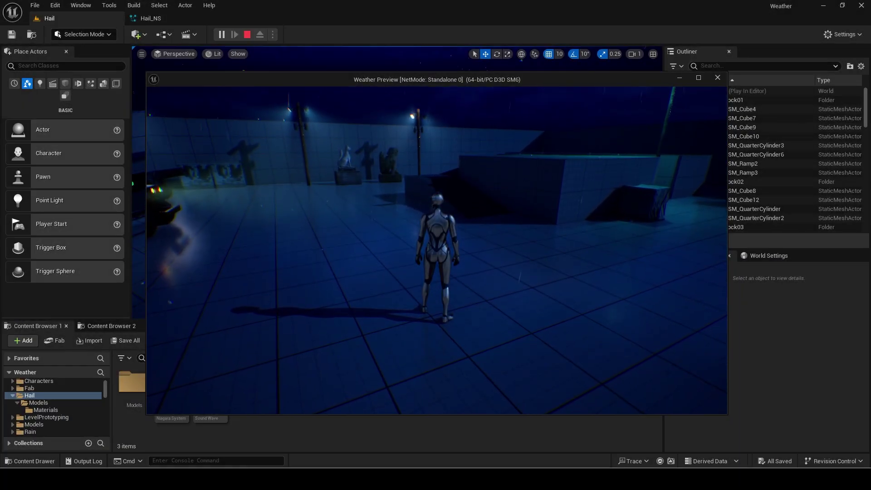
{"action": "key", "text": "w"}
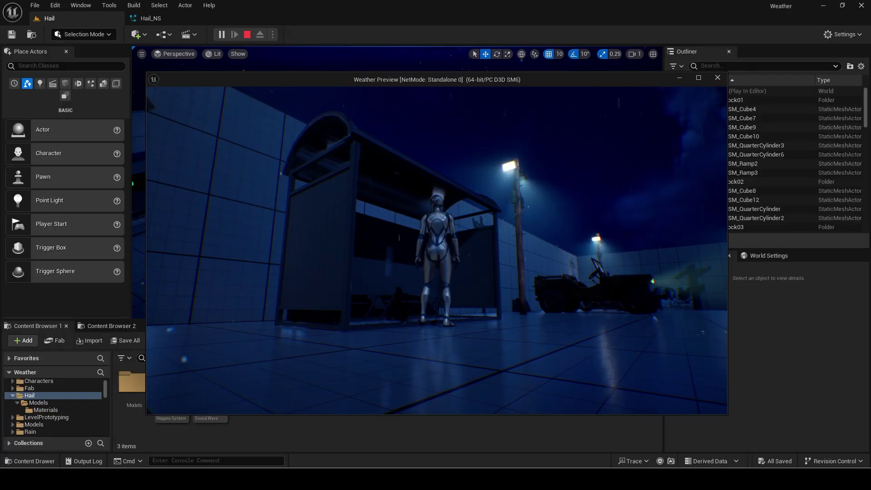
{"action": "key", "text": "Escape"}
Move the Gravity Force module above Collision in the Particle Update stage of Hail_NS's Hail emitter.
{"action": "left_click", "coordinate": [173, 16]}
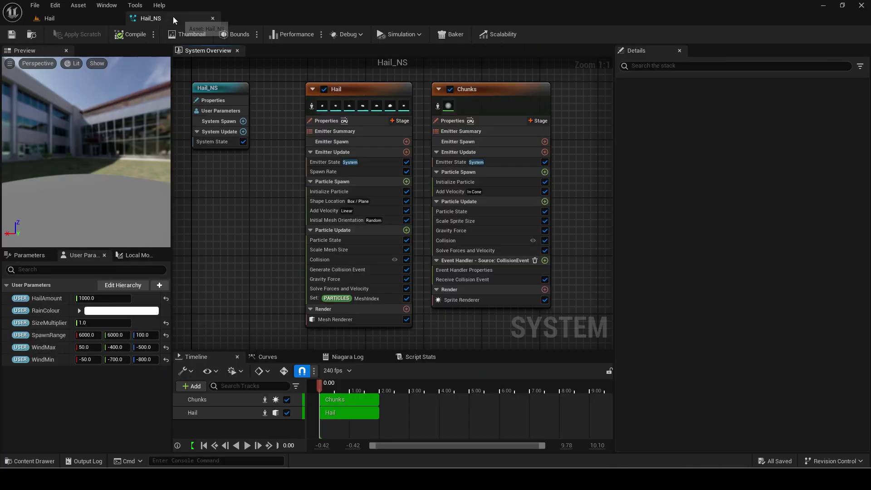
{"action": "left_click_drag", "start_coordinate": [333, 280], "coordinate": [333, 254]}
In the Hail emitter's Collision module, set Particle Radius Scale to 1, Friction to 0.25 and Friction During a Bounce to 0, and compile.
{"action": "left_click", "coordinate": [334, 267]}
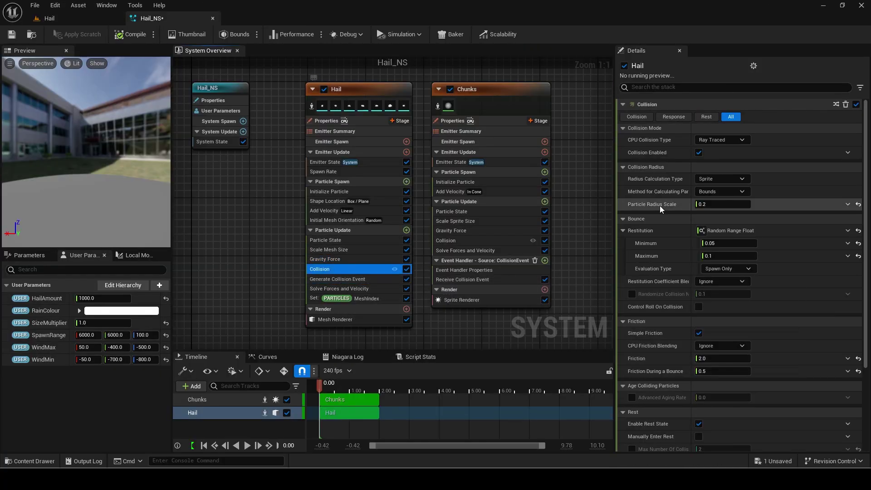
{"action": "left_click", "coordinate": [709, 203]}
{"action": "type", "text": "1"}
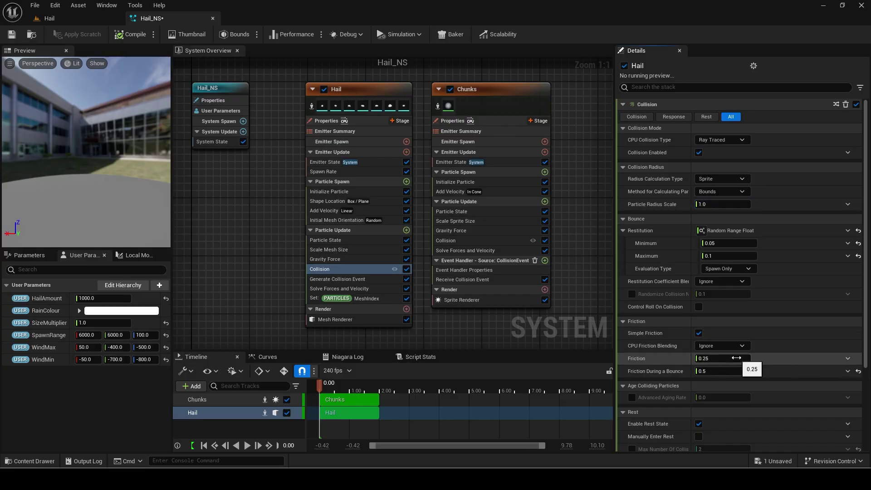
{"action": "left_click", "coordinate": [861, 376]}
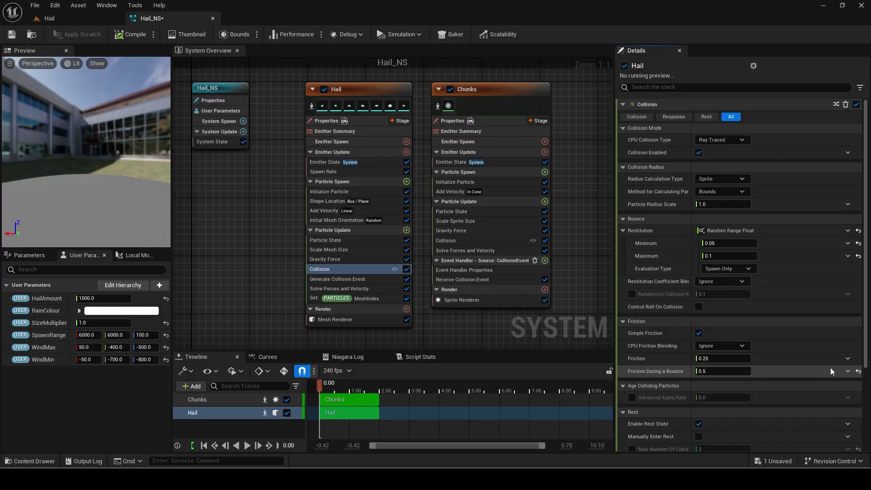
{"action": "left_click", "coordinate": [858, 372]}
{"action": "left_click", "coordinate": [121, 38]}
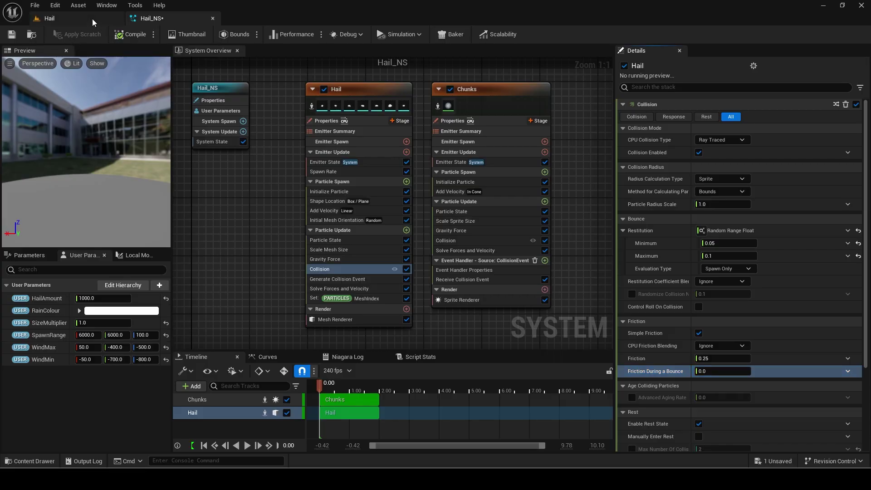
Play-test the revised hail collisions in the level, moving the character in and around the bus shelter.
{"action": "left_click", "coordinate": [93, 21]}
{"action": "left_click", "coordinate": [224, 35]}
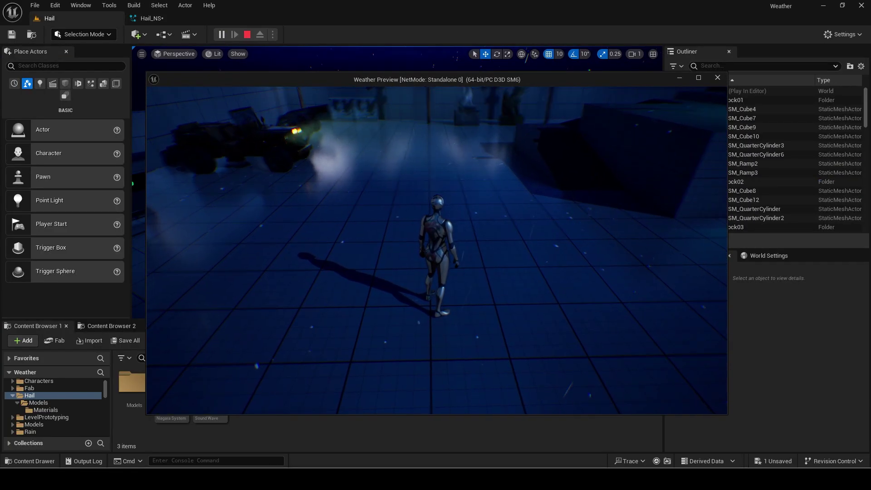
{"action": "key", "text": "w"}
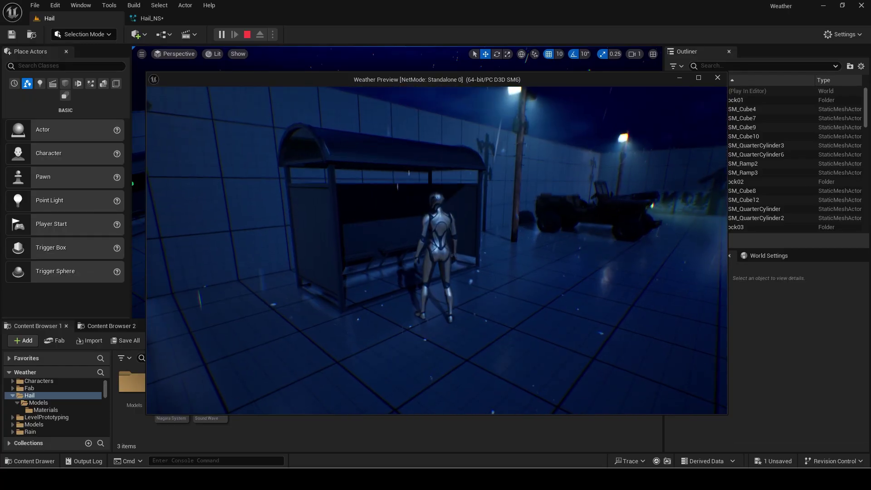
{"action": "key", "text": "d"}
{"action": "key", "text": "s"}
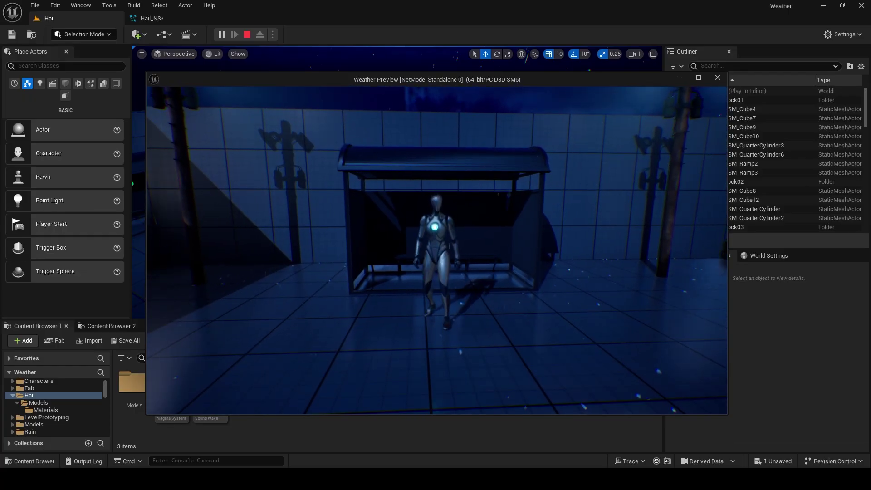
{"action": "key", "text": "d"}
{"action": "key", "text": "Escape"}
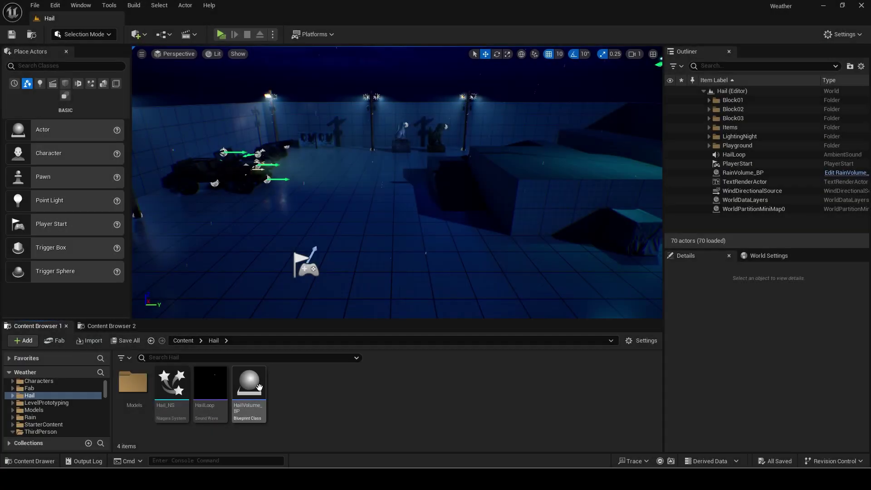
Open the HailVolume_BP blueprint, examine its Event Graph and close it again.
{"action": "double_click", "coordinate": [249, 398]}
{"action": "left_click", "coordinate": [235, 52]}
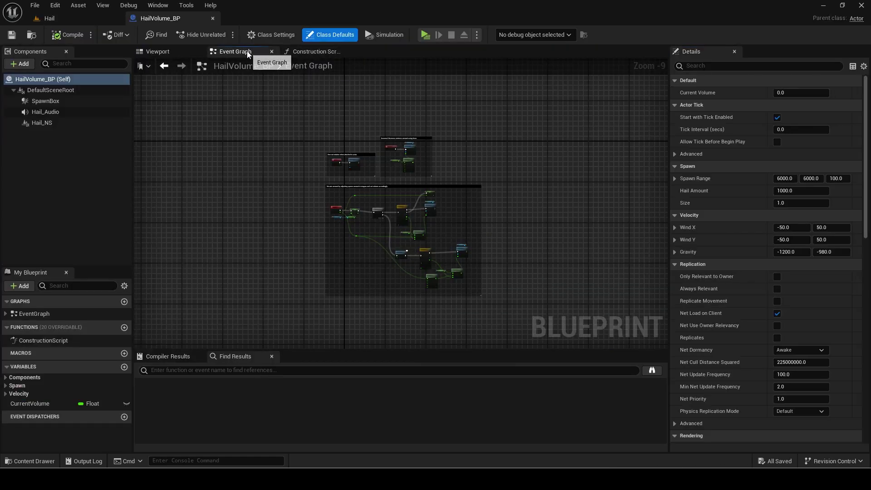
{"action": "left_click", "coordinate": [213, 18]}
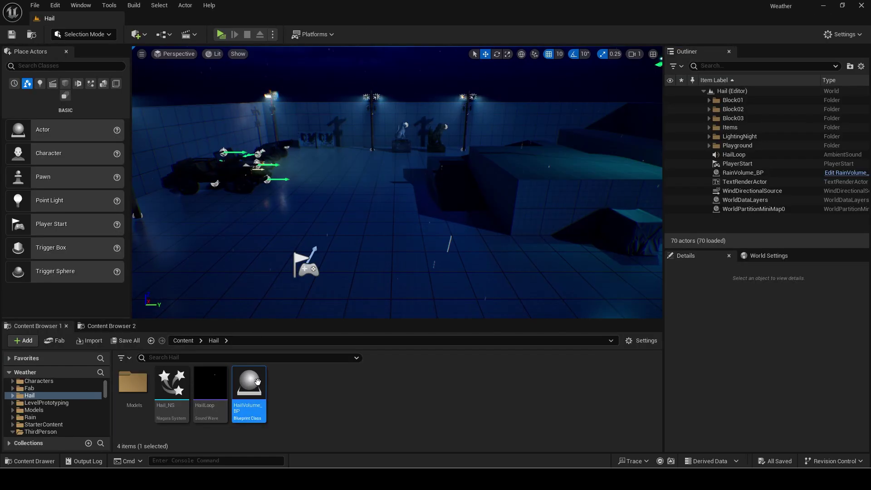
Place the HailVolume_BP blueprint on the level floor near the player start.
{"action": "left_click_drag", "start_coordinate": [519, 267], "coordinate": [518, 268]}
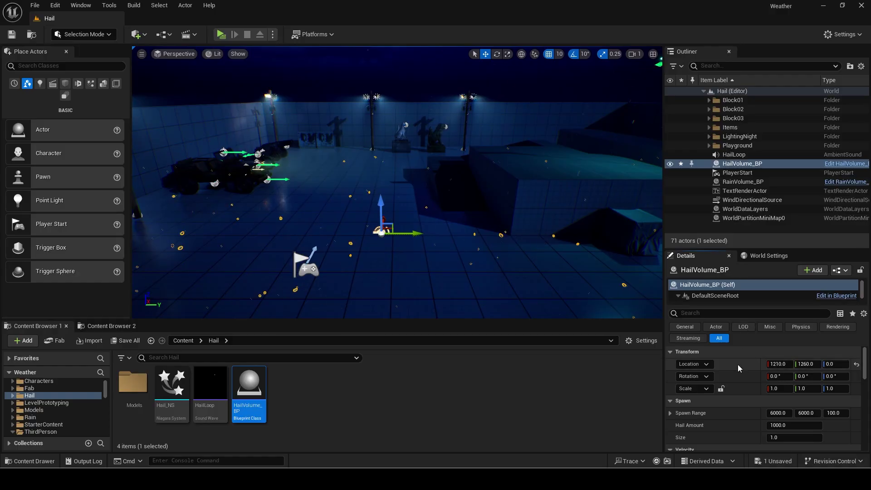
Play-test the level with the placed HailVolume_BP, moving the character around the open floor to observe the falling hail.
{"action": "scroll", "coordinate": [738, 367], "scroll_direction": "down", "scroll_amount": 3}
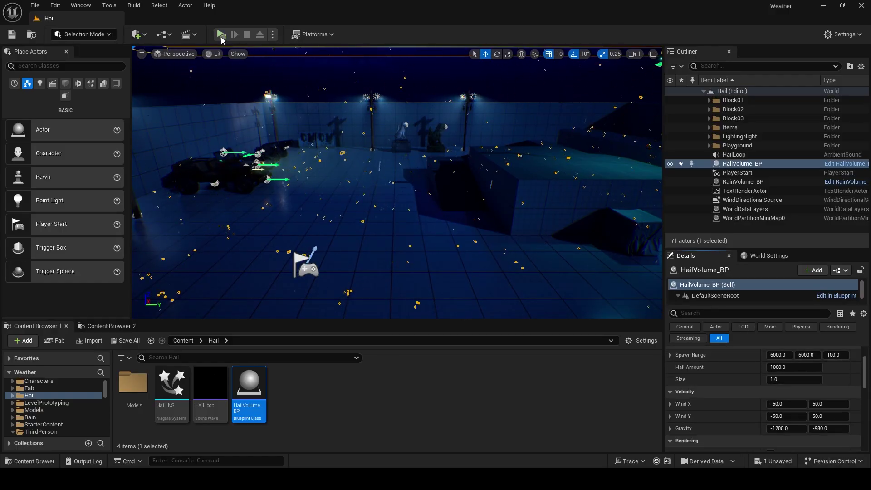
{"action": "left_click", "coordinate": [221, 38]}
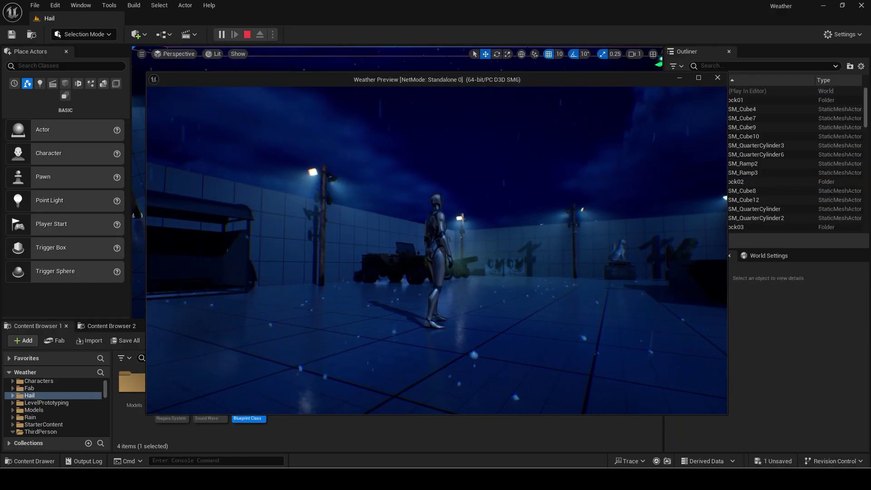
{"action": "key", "text": "s"}
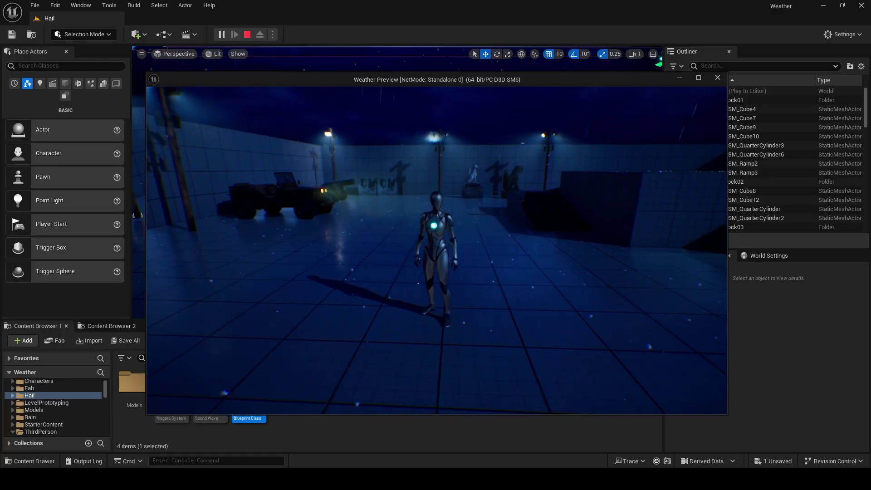
{"action": "key", "text": "w"}
{"action": "key", "text": "s"}
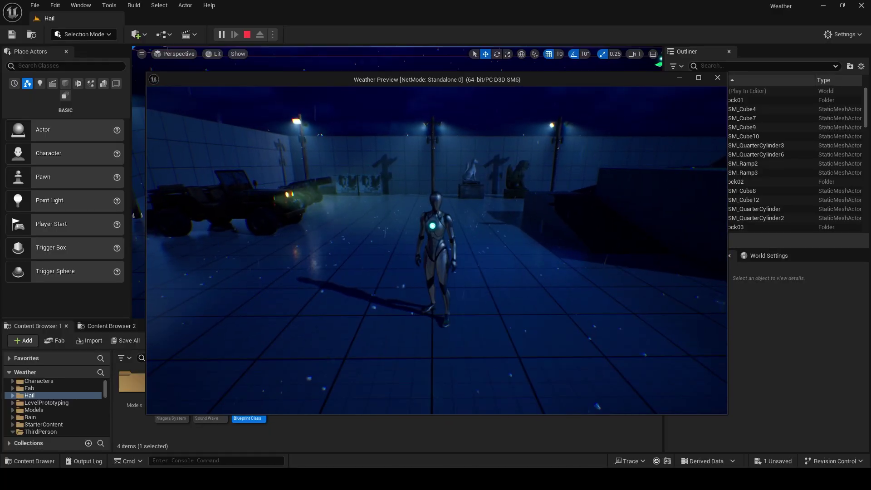
{"action": "key", "text": "Escape"}
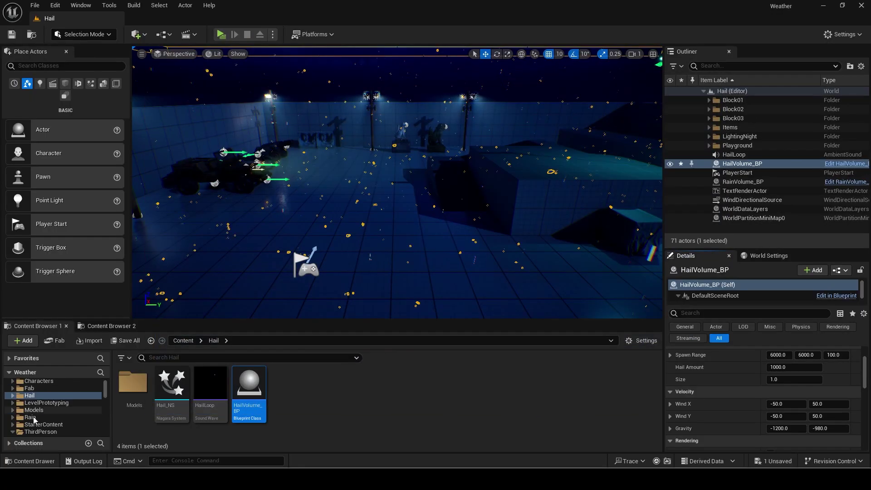
In the Rain_PC parameter collection of the Rain Surface folder, set RainAmount's default value to 0 and play-test the level.
{"action": "left_click", "coordinate": [30, 417]}
{"action": "double_click", "coordinate": [171, 383]}
{"action": "left_click", "coordinate": [208, 388]}
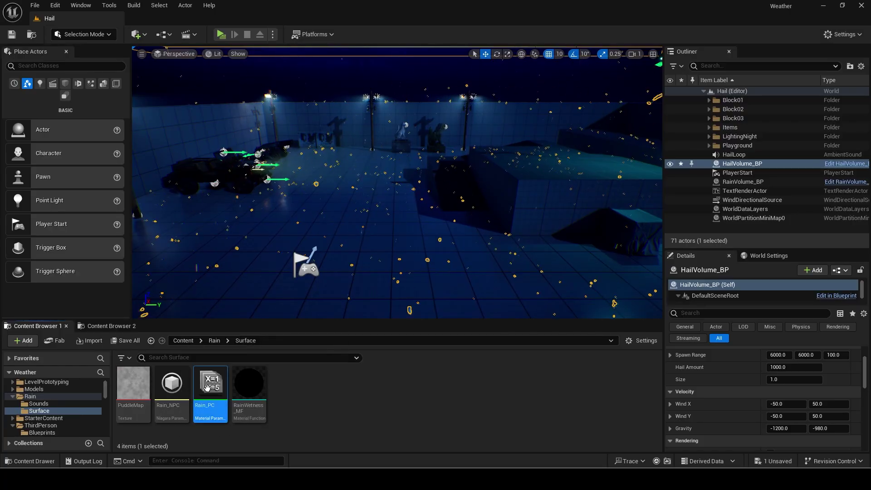
{"action": "double_click", "coordinate": [208, 388]}
{"action": "left_click", "coordinate": [394, 119]}
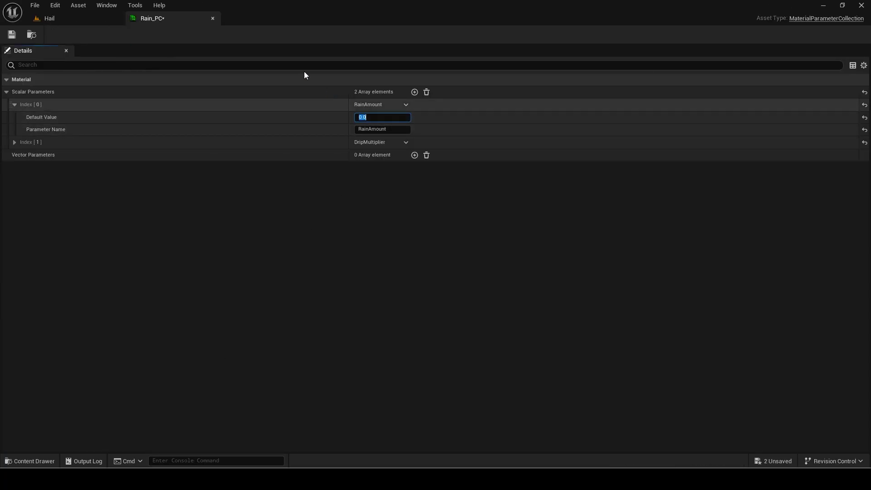
{"action": "left_click", "coordinate": [213, 18]}
{"action": "left_click", "coordinate": [226, 37]}
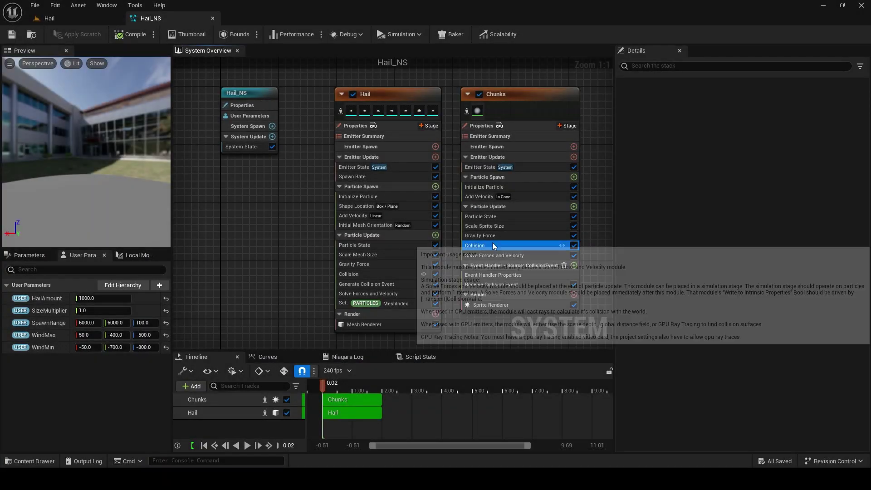
In the Collision module of Hail_NS's Chunks emitter, enable the maximum number of collisions, set it to 3 and save.
{"action": "left_click", "coordinate": [492, 245]}
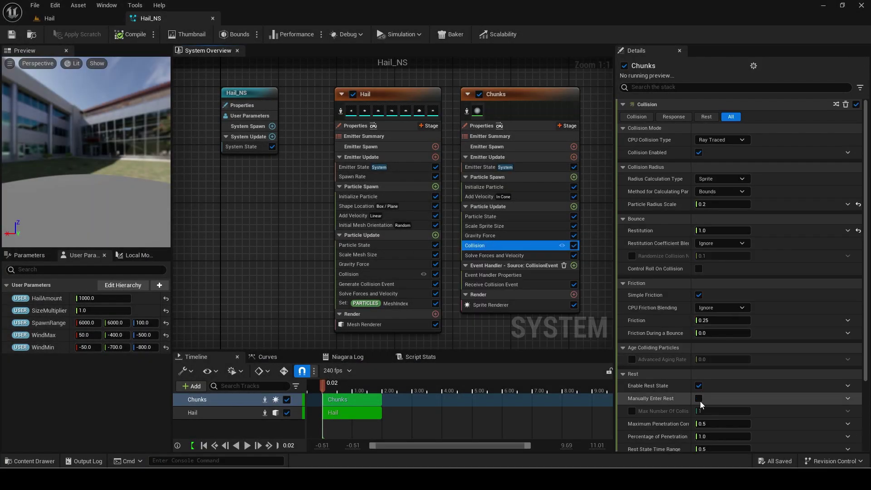
{"action": "left_click", "coordinate": [631, 411]}
{"action": "left_click", "coordinate": [708, 411]}
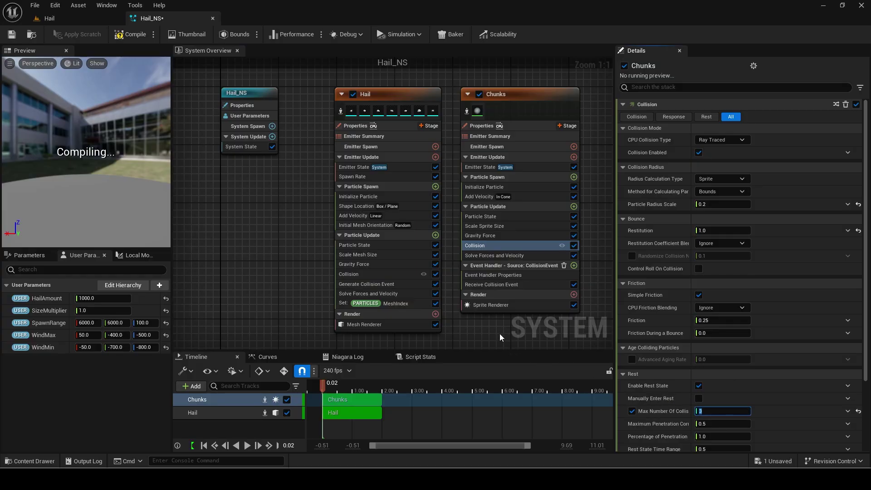
{"action": "left_click", "coordinate": [16, 39]}
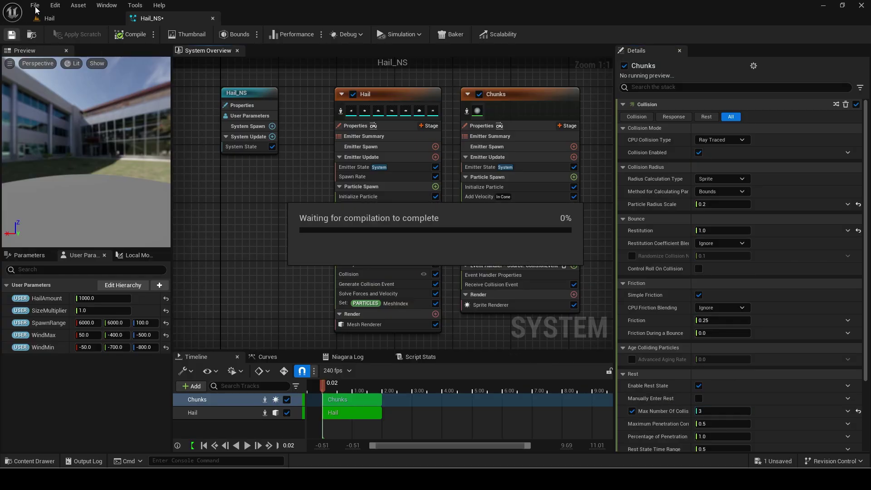
In the Chunks emitter's Initialize Particle module, set Sprite Size Min X to 1 and Sprite Size Max Y to 8, and save.
{"action": "left_click", "coordinate": [456, 185]}
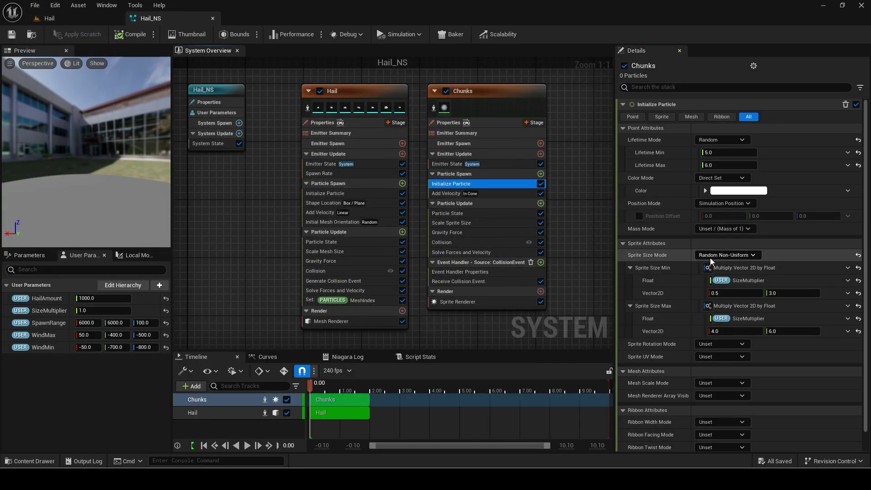
{"action": "left_click", "coordinate": [747, 292]}
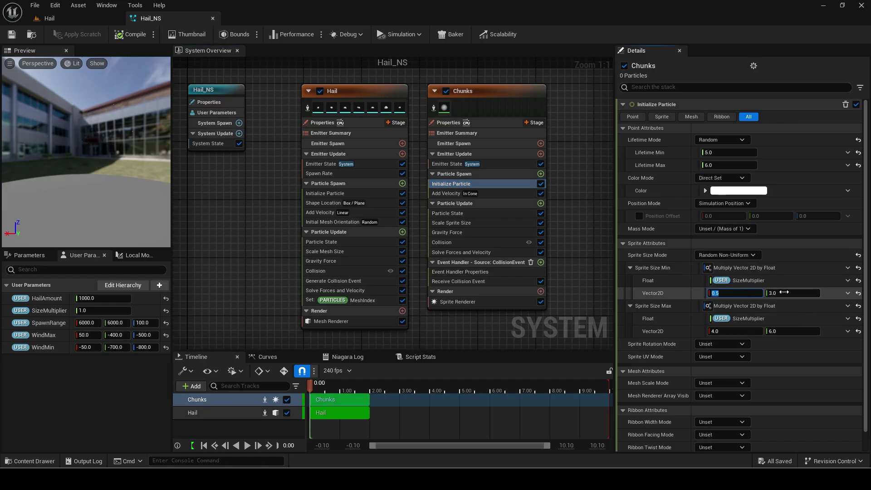
{"action": "type", "text": "3"}
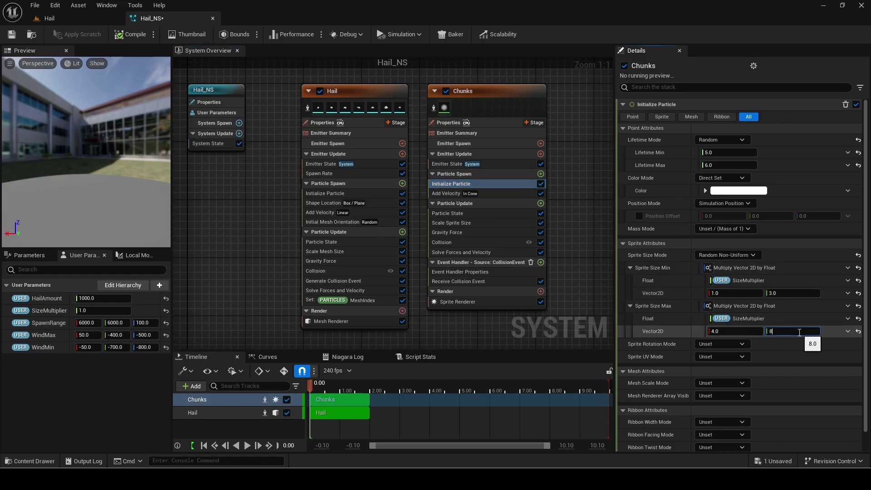
{"action": "left_click", "coordinate": [799, 332]}
{"action": "type", "text": "8"}
{"action": "key", "text": "Return"}
{"action": "left_click", "coordinate": [12, 35]}
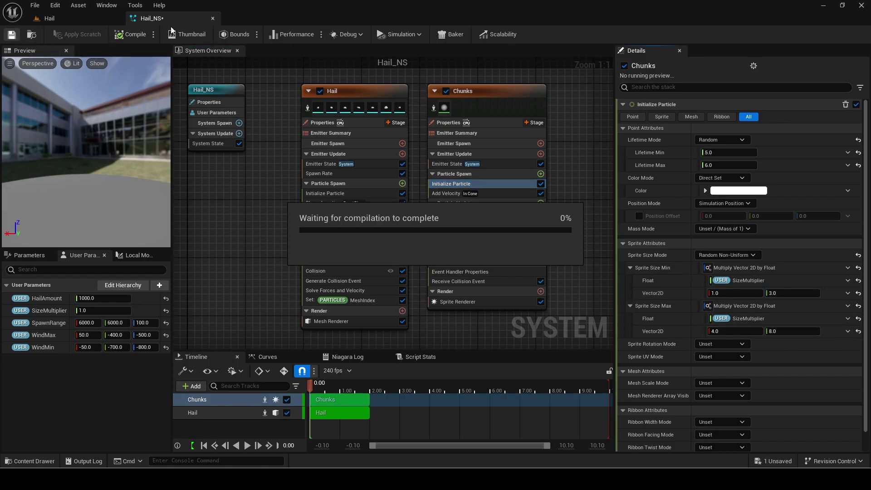